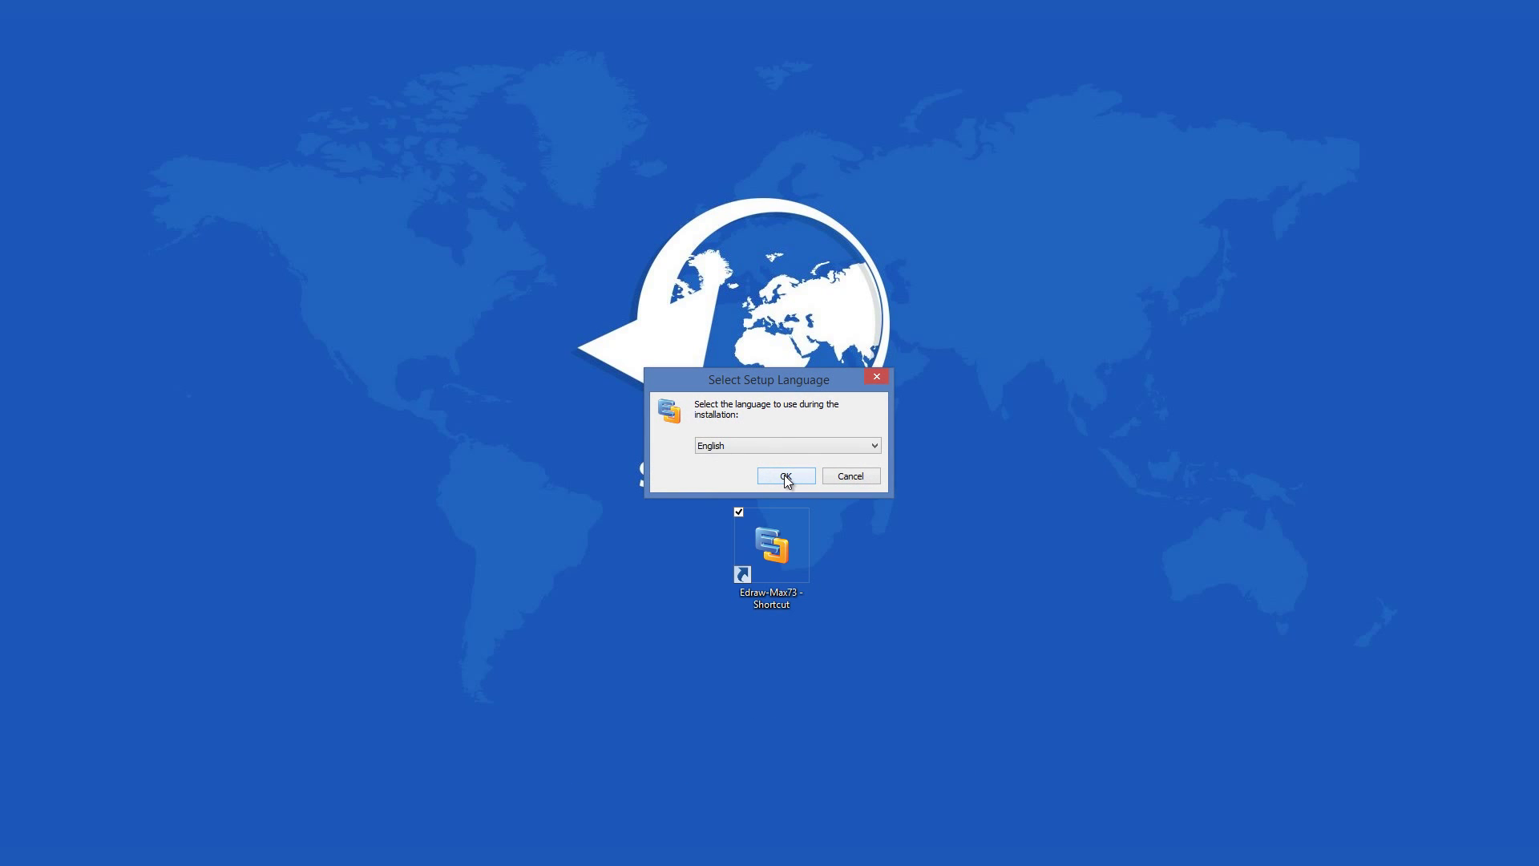
- Choose English as the setup language and accept the Edraw Max licence agreement
{"action": "left_click", "coordinate": [786, 477]}
{"action": "left_click", "coordinate": [857, 568]}
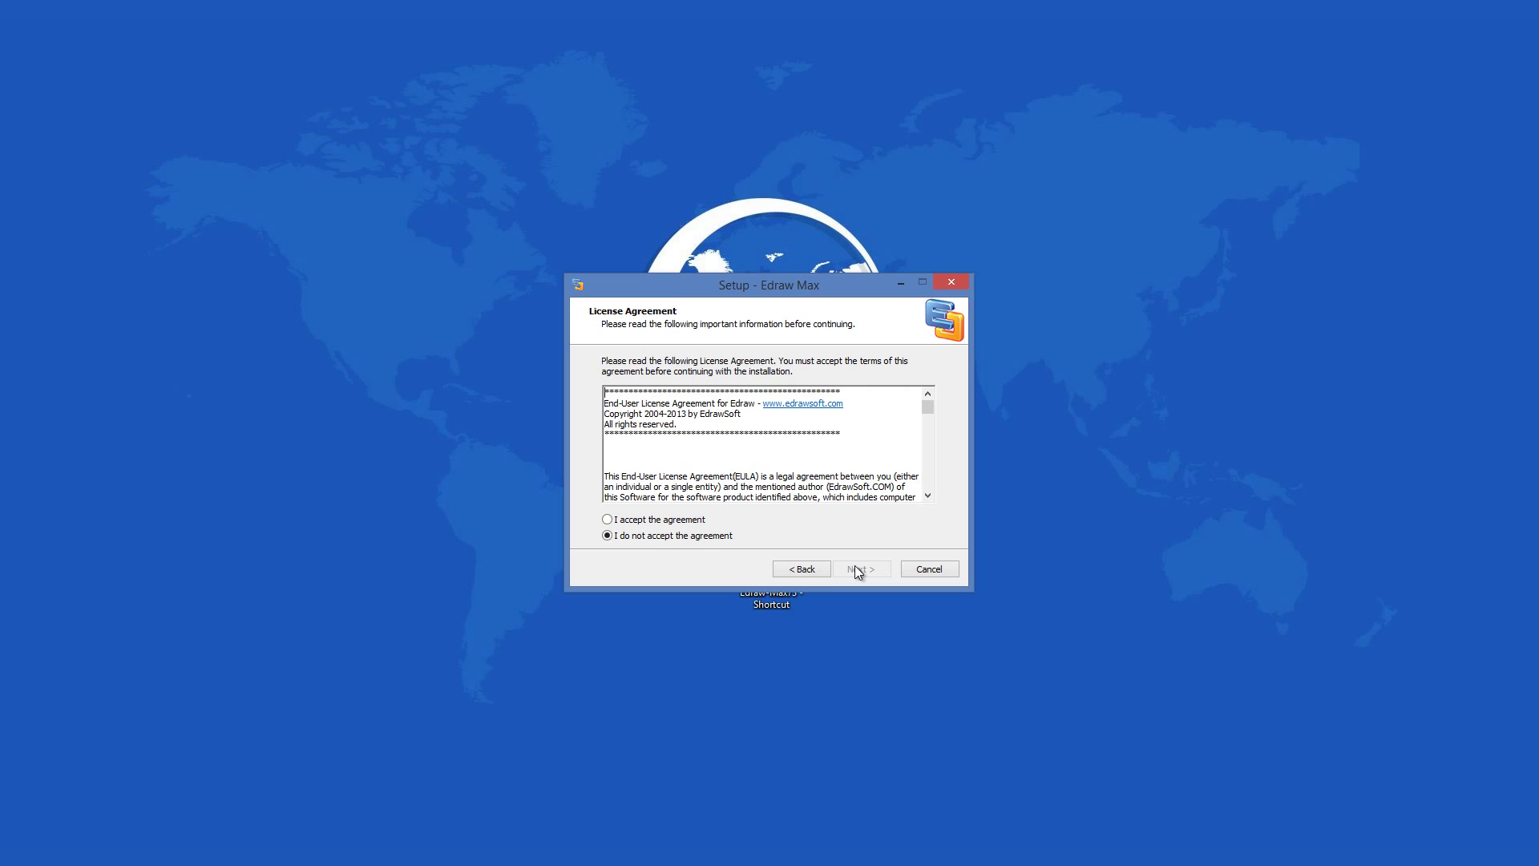
{"action": "left_click", "coordinate": [711, 522]}
{"action": "left_click", "coordinate": [855, 570]}
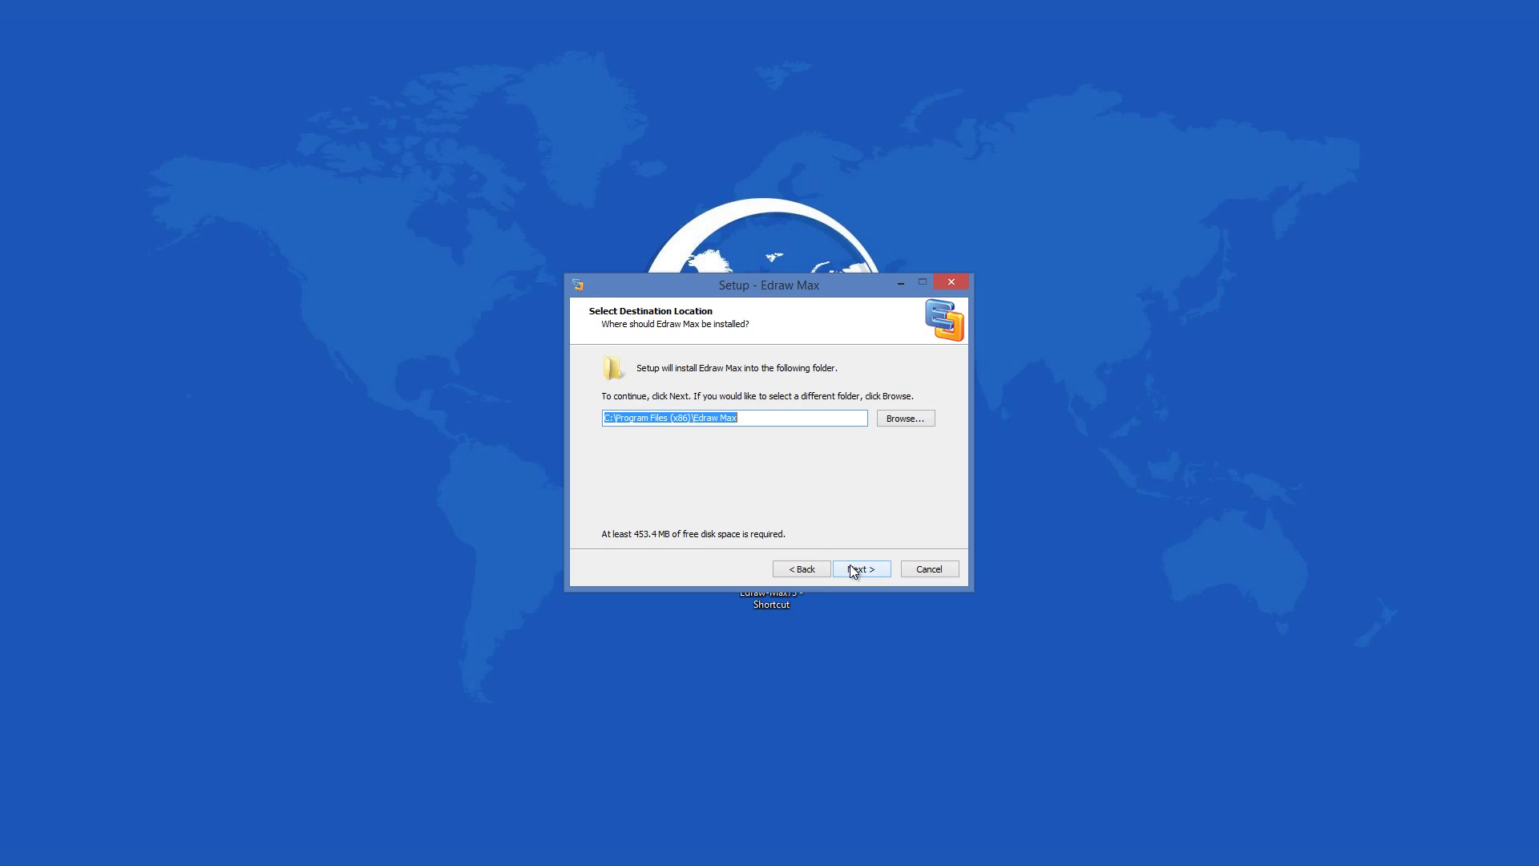
- Keep the Program Files (x86)\Edraw Max folder, add a desktop icon, and install
{"action": "left_click", "coordinate": [856, 570]}
{"action": "left_click", "coordinate": [857, 571]}
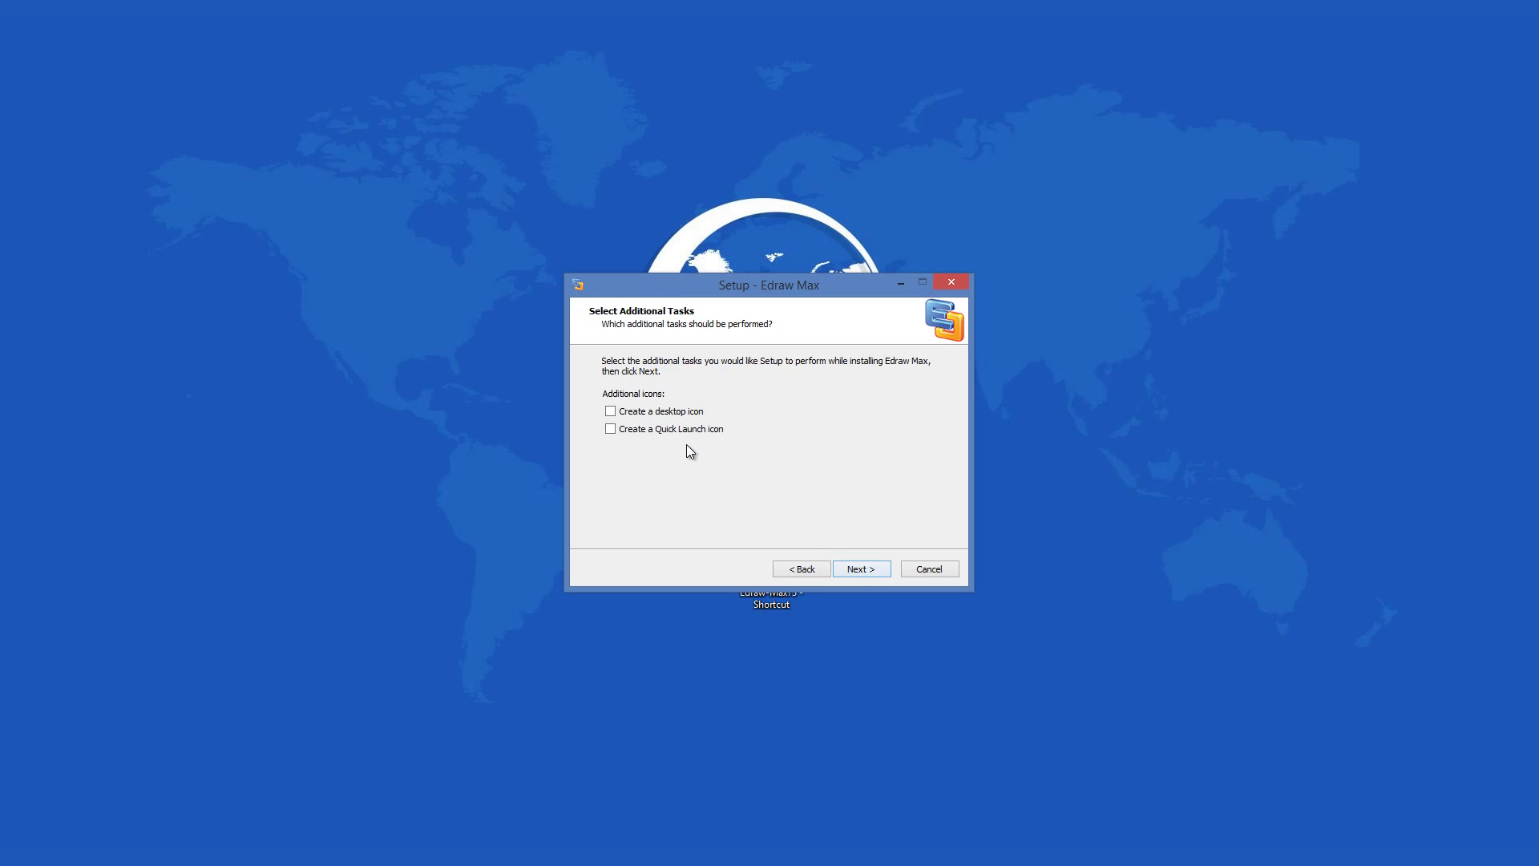
{"action": "left_click", "coordinate": [857, 571]}
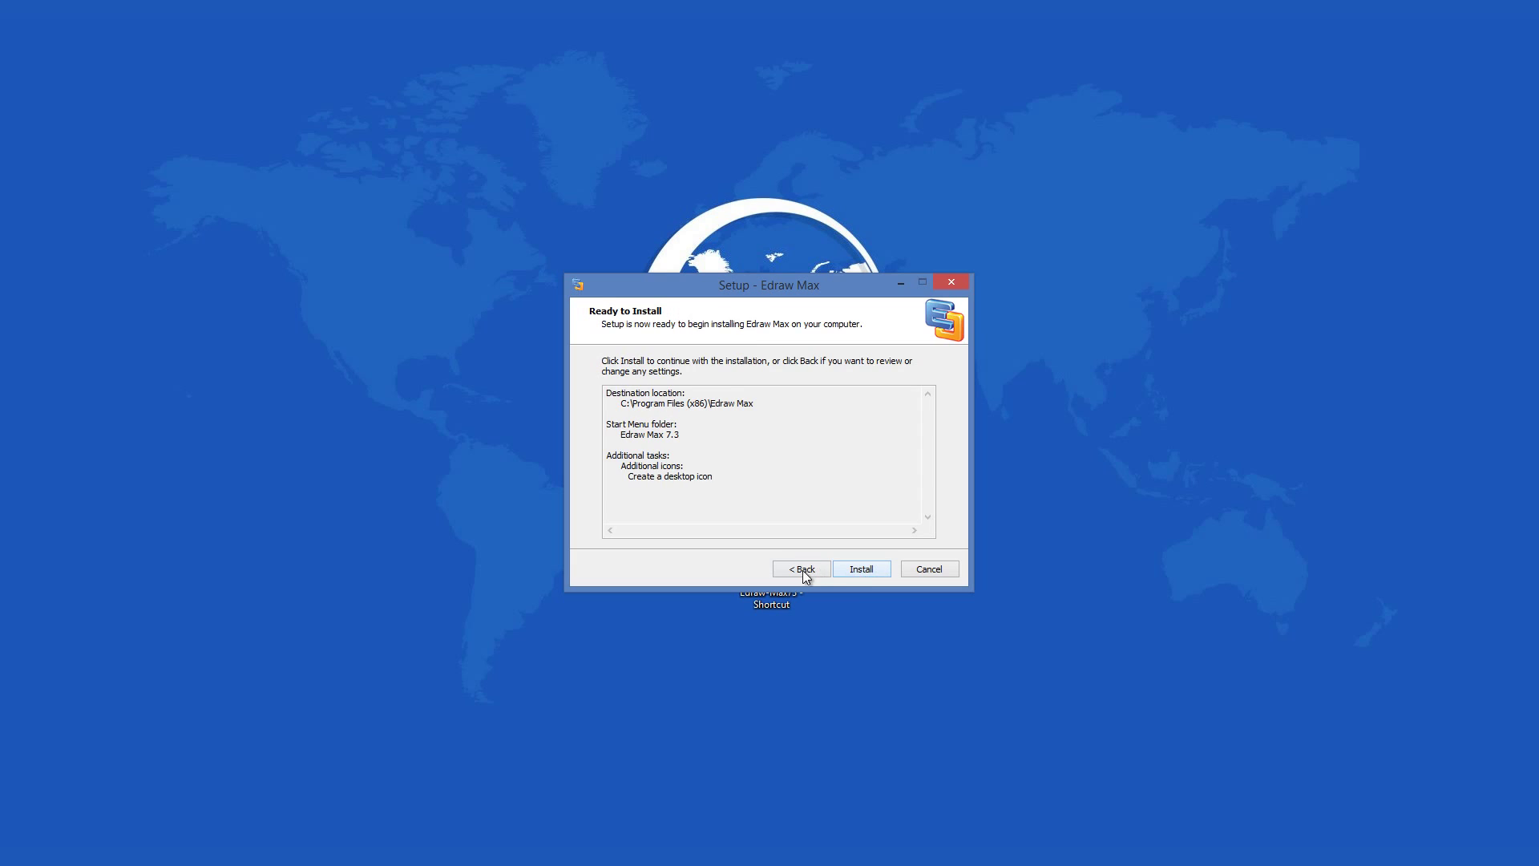
{"action": "left_click", "coordinate": [804, 570]}
{"action": "left_click", "coordinate": [858, 571]}
{"action": "left_click", "coordinate": [856, 568]}
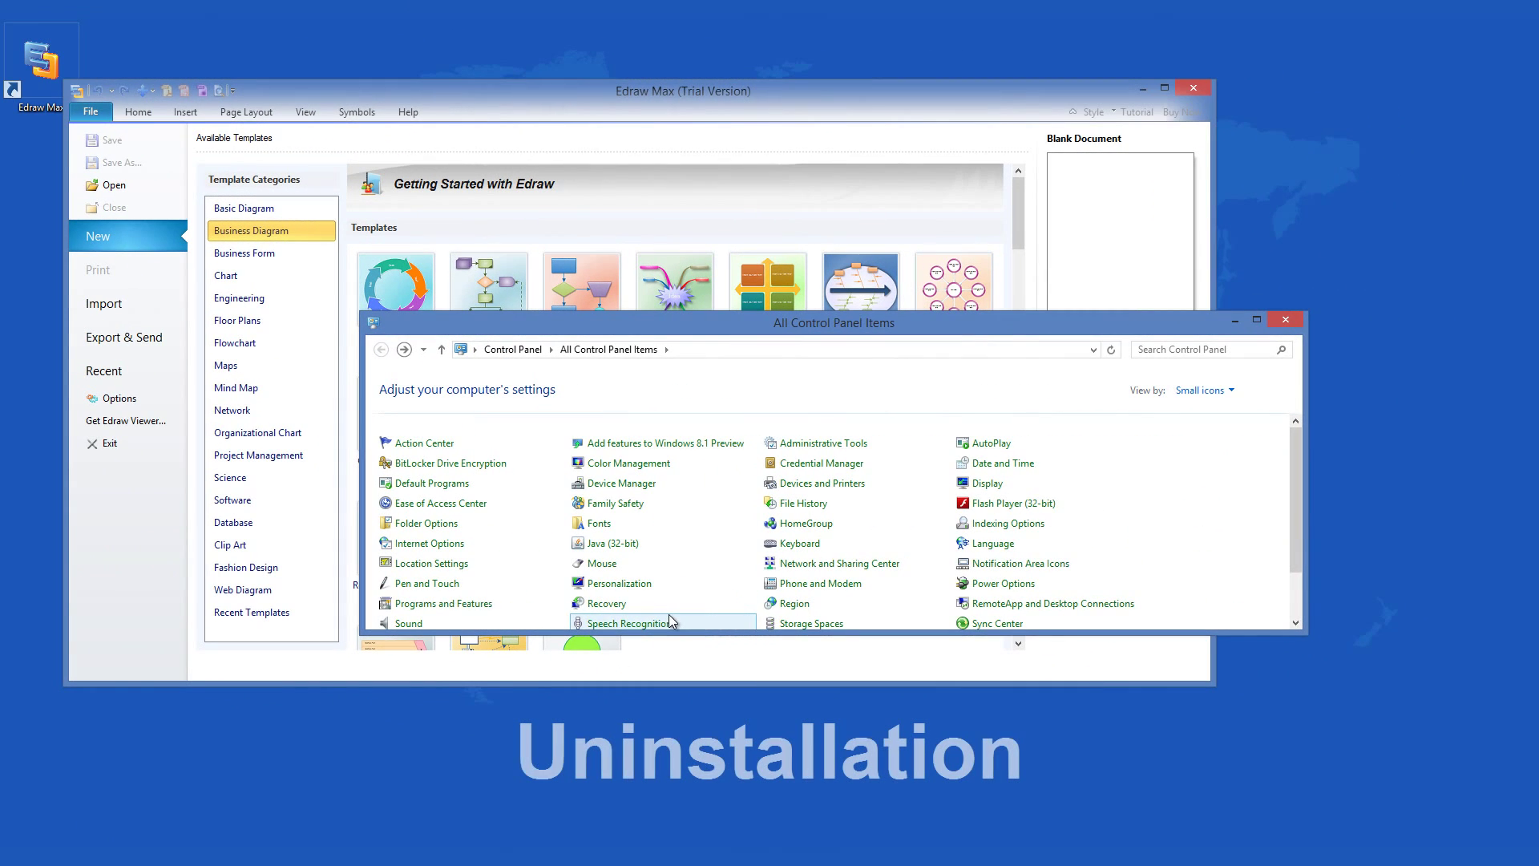
- Open Programs and Features and select Edraw Max 7.3 in the installed list
{"action": "left_click", "coordinate": [432, 611]}
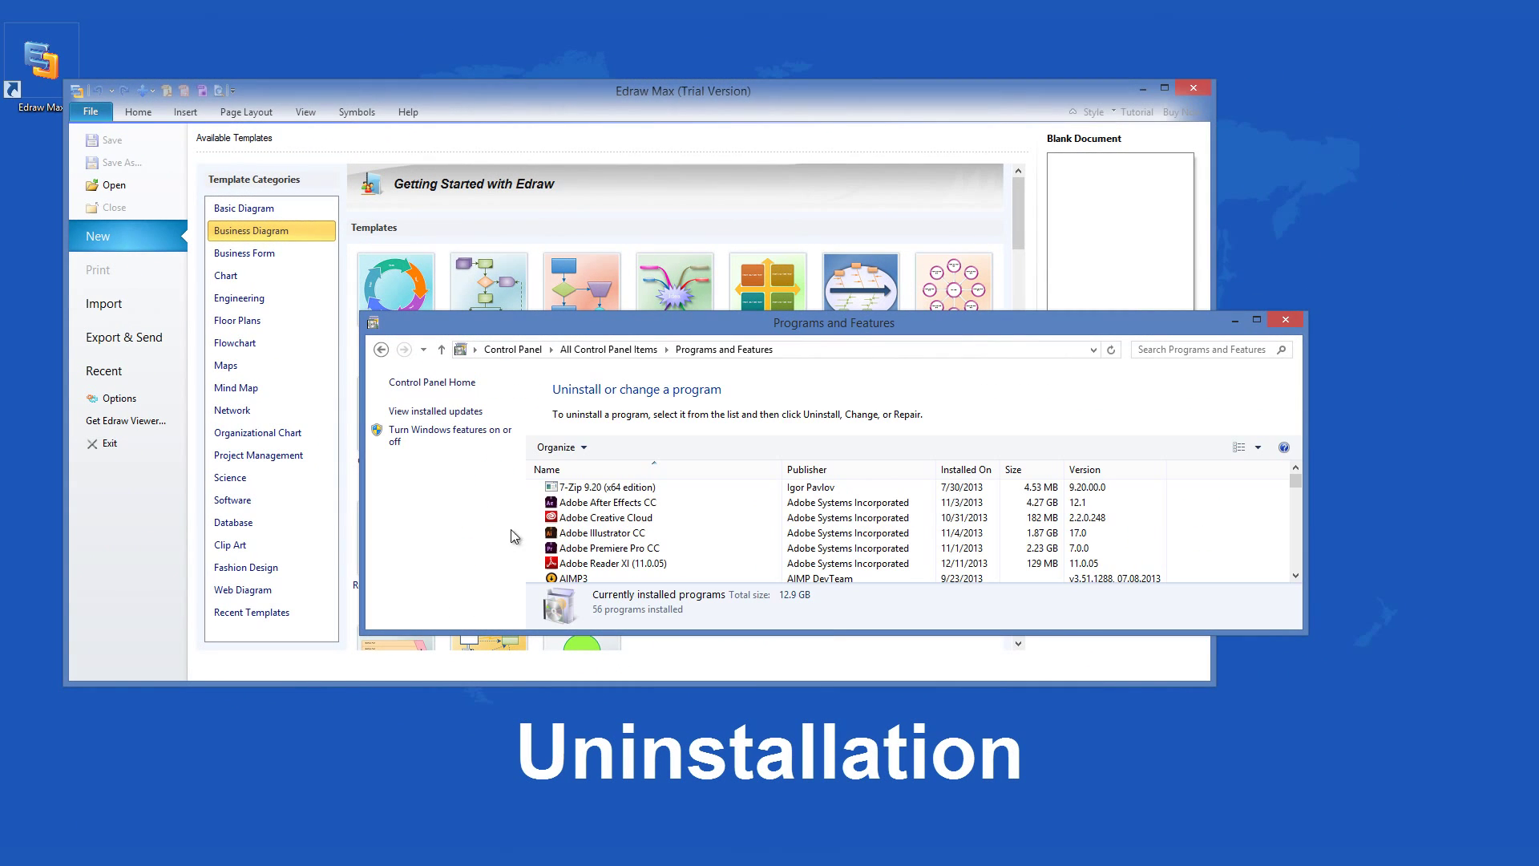
{"action": "left_click", "coordinate": [594, 521]}
{"action": "key", "text": "e"}
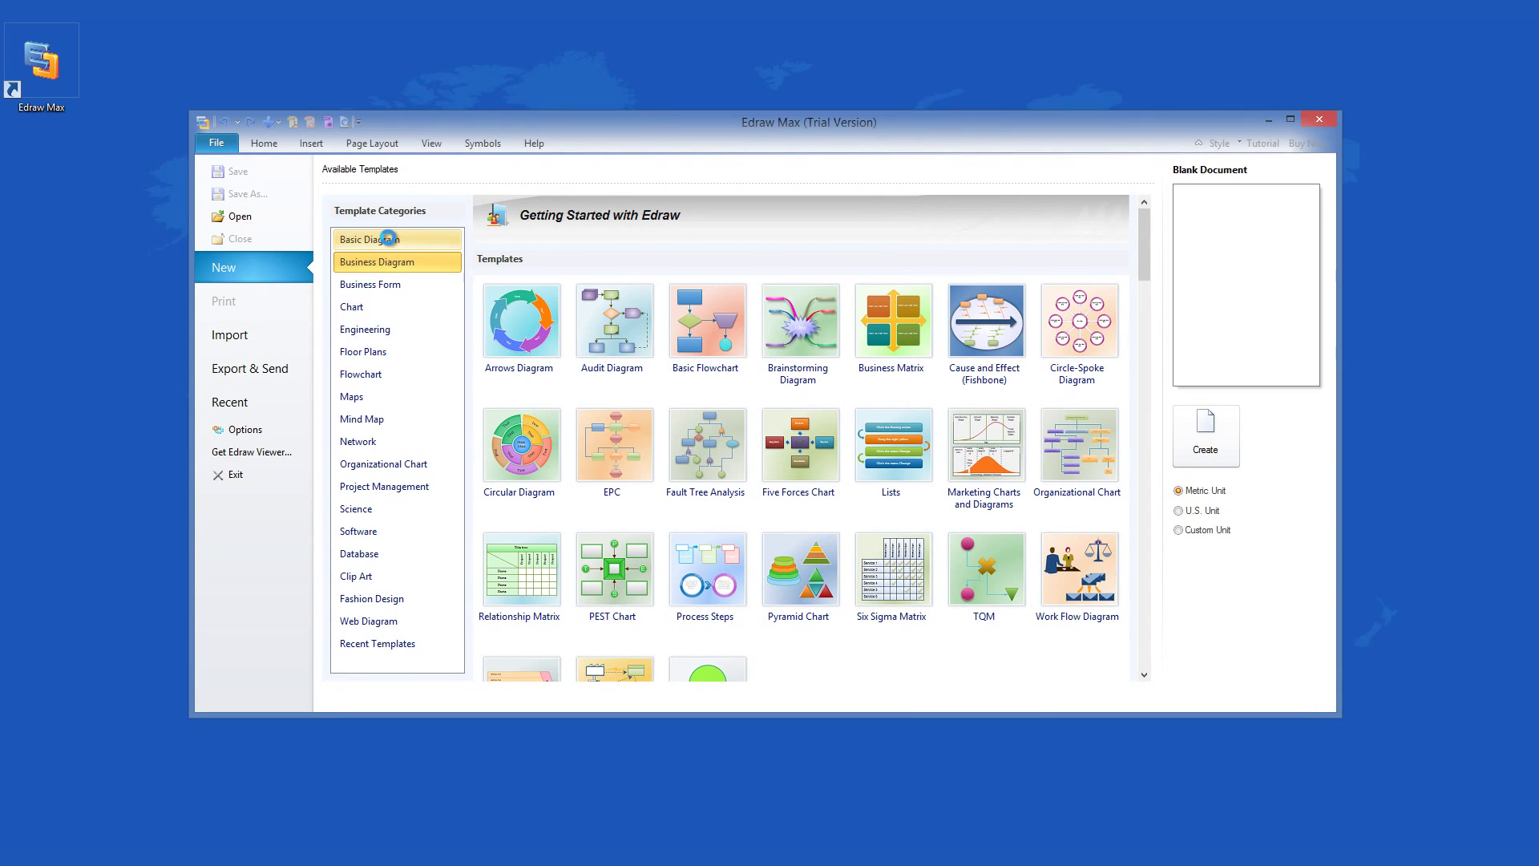
- Go to the Engineering templates and create Drawing1 from Basic Electrical
{"action": "left_click", "coordinate": [388, 238]}
{"action": "left_click", "coordinate": [378, 285]}
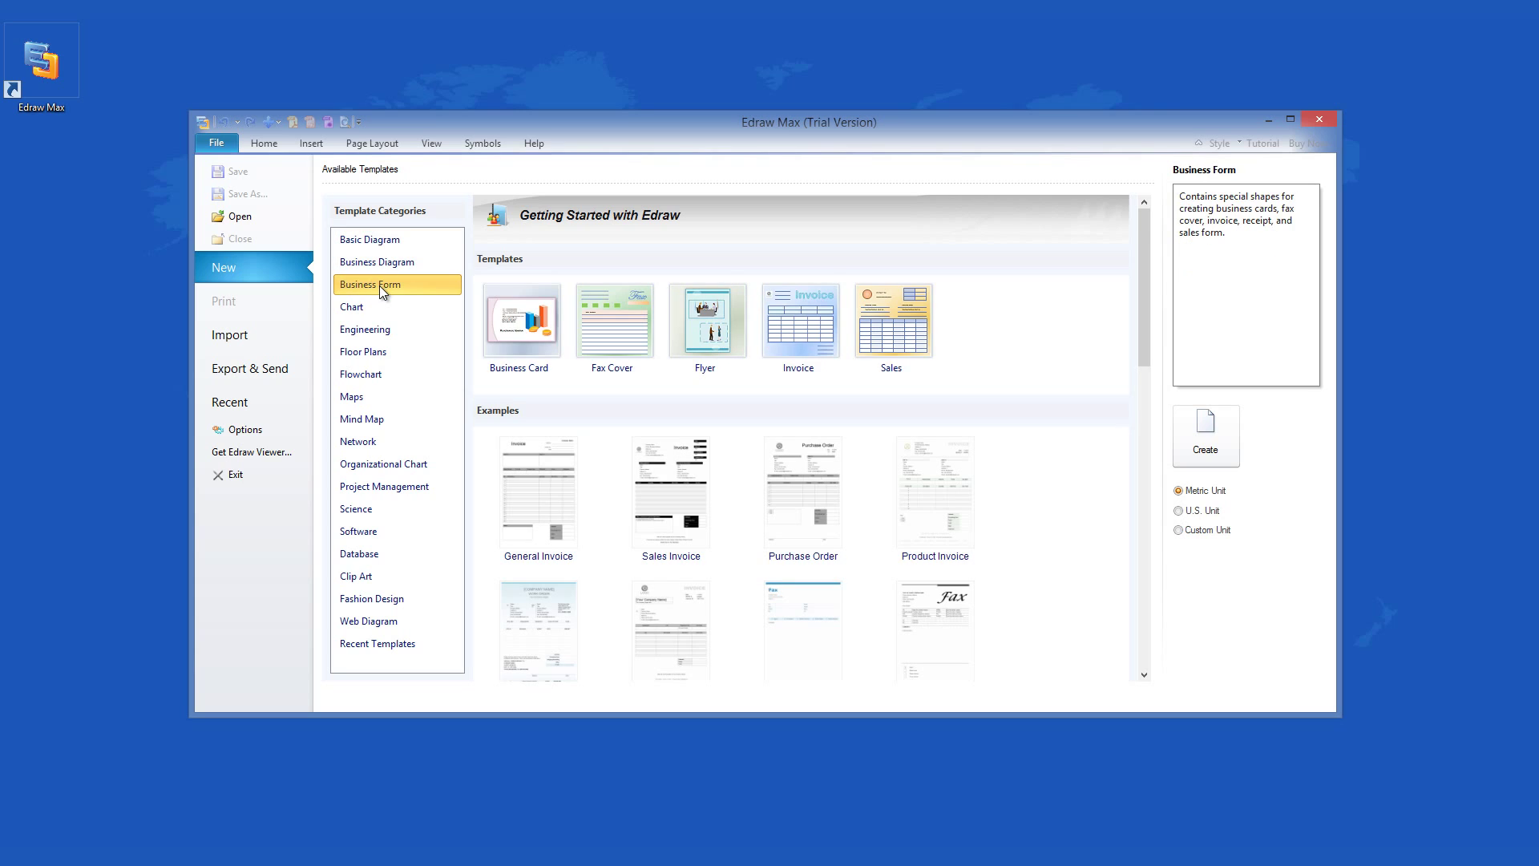
{"action": "left_click", "coordinate": [377, 325]}
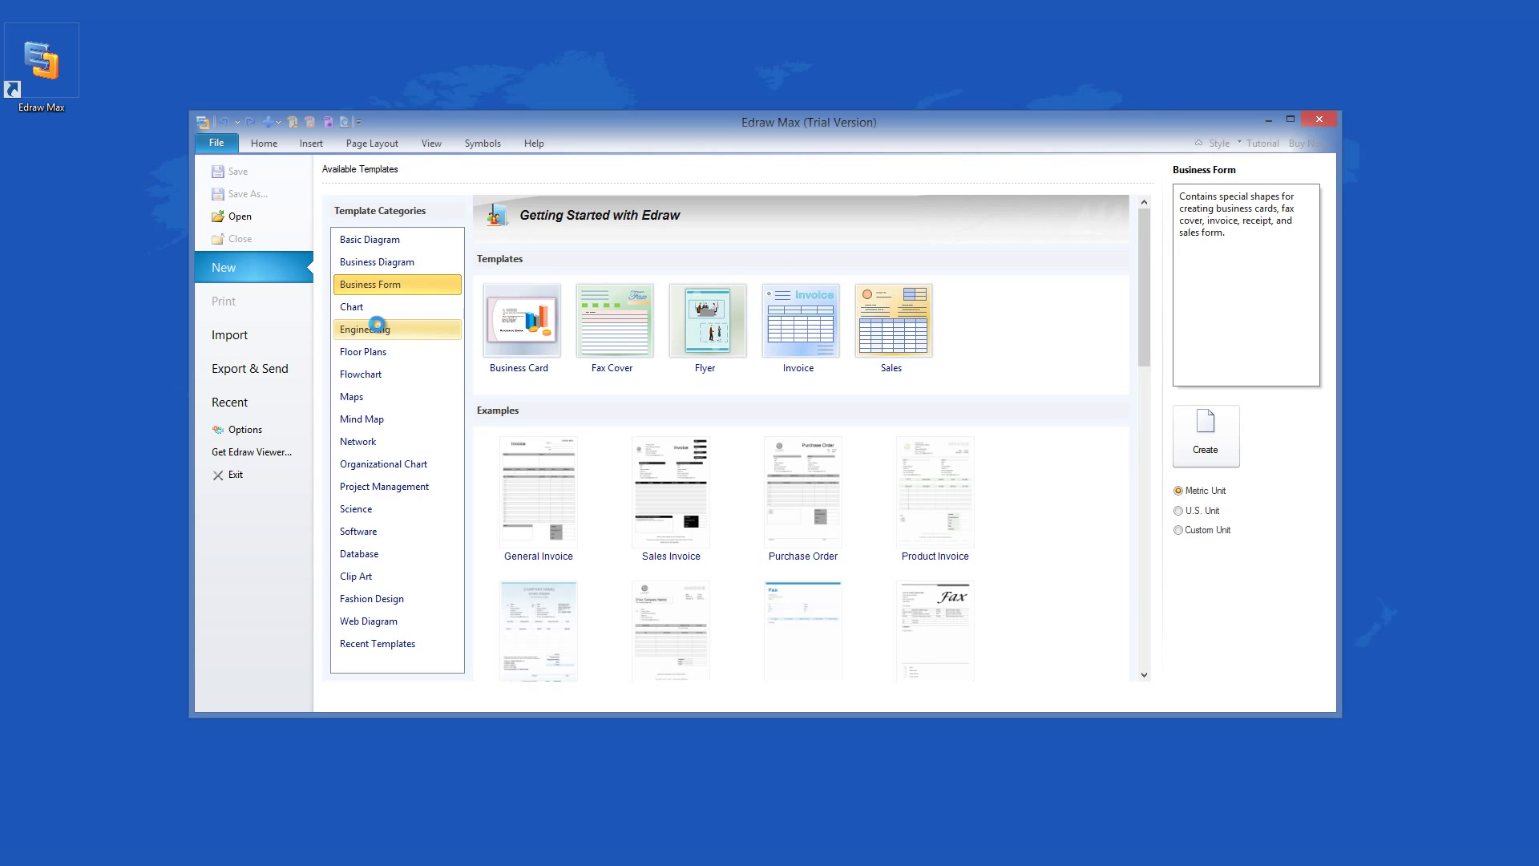
{"action": "left_click", "coordinate": [525, 331]}
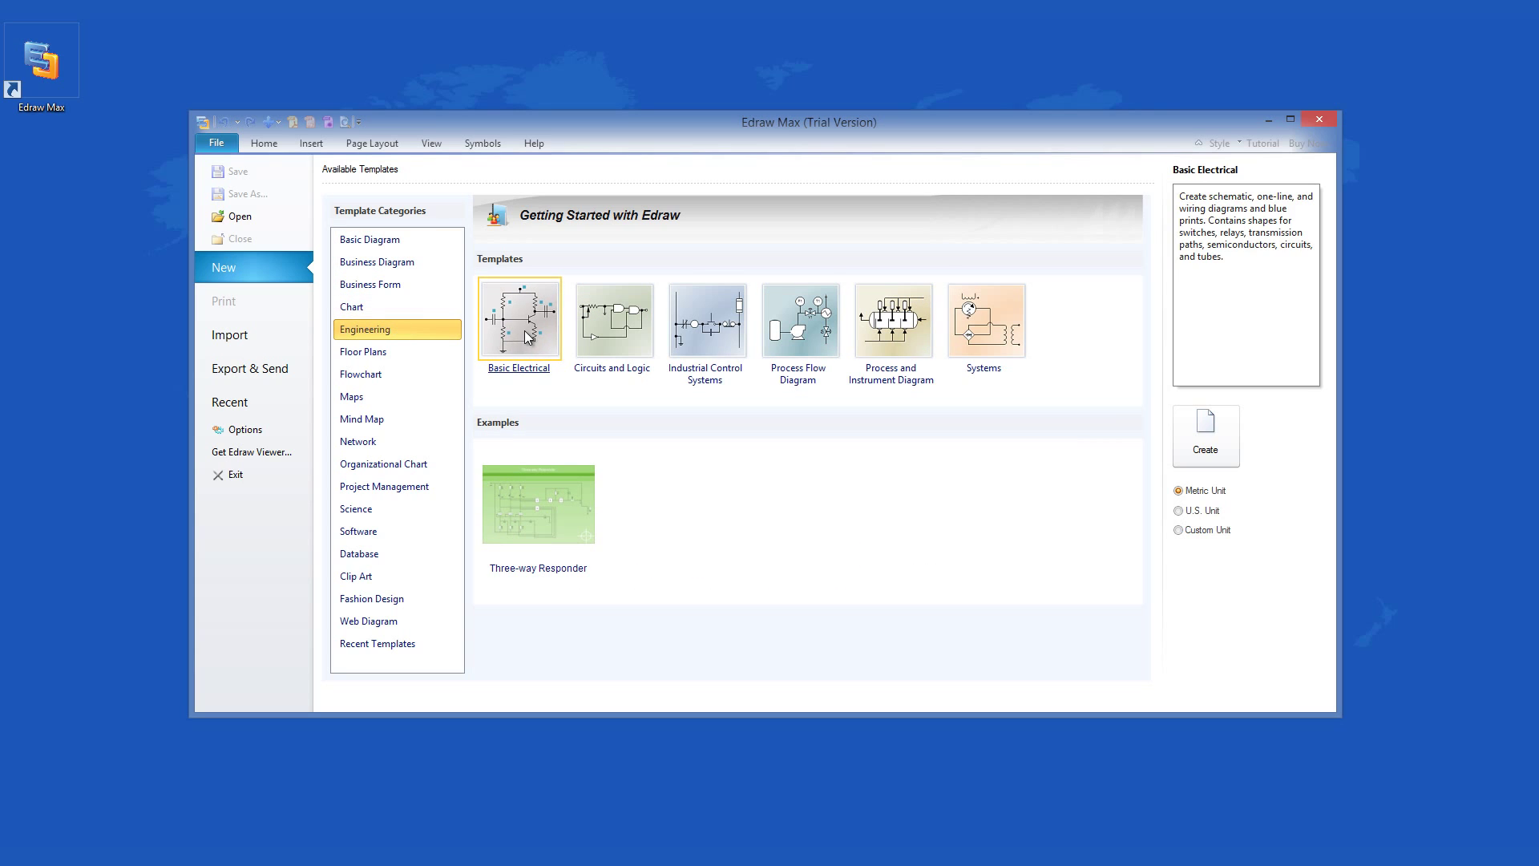
{"action": "double_click", "coordinate": [525, 328]}
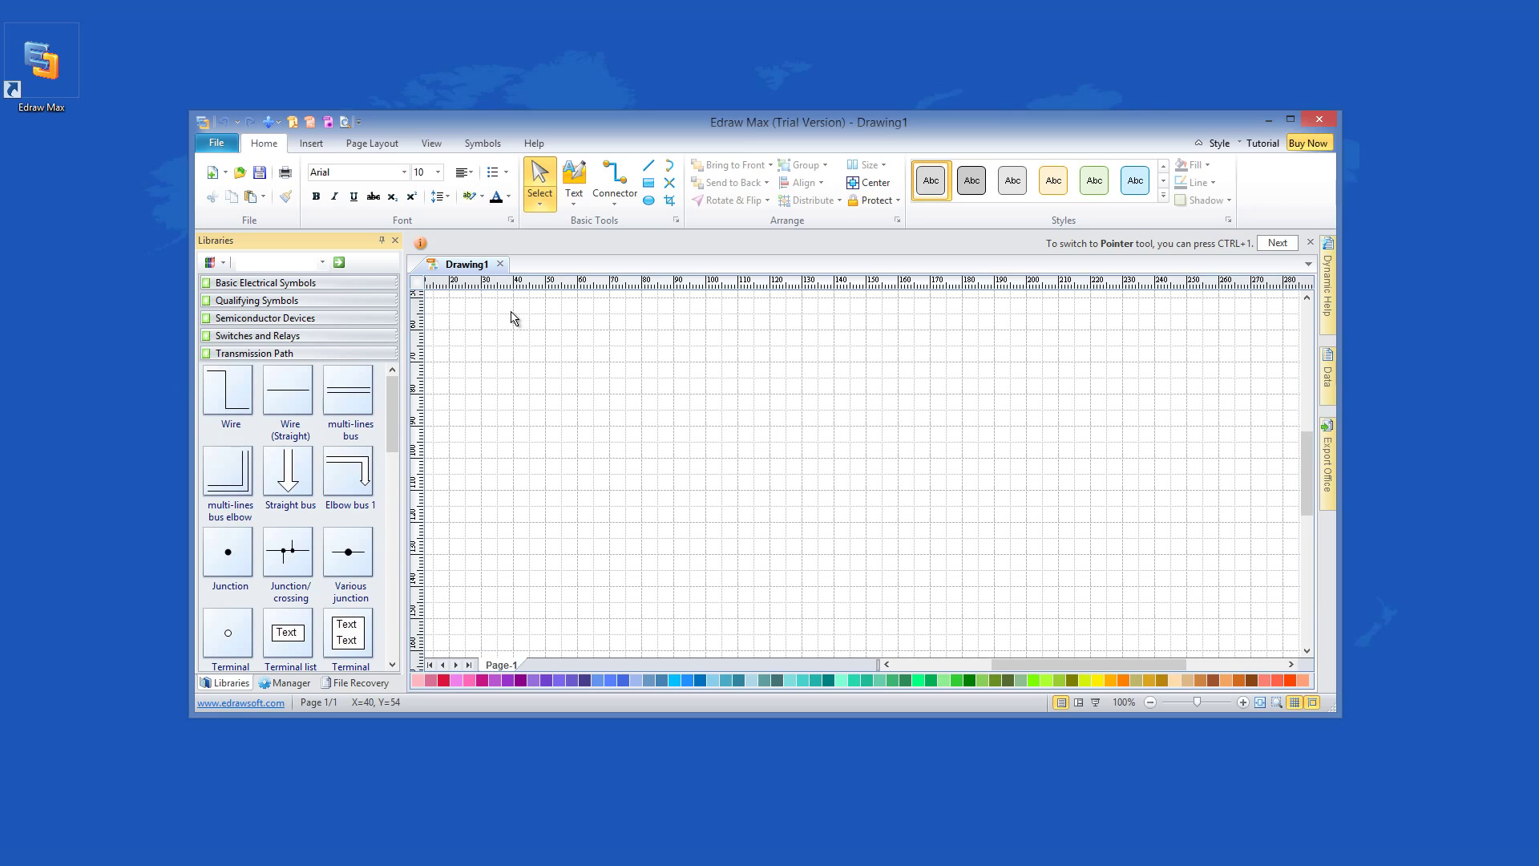
- Place a bent wire and a long straight wire, then add a widened downward bus arrow
{"action": "left_click_drag", "start_coordinate": [228, 390], "coordinate": [609, 378]}
{"action": "left_click_drag", "start_coordinate": [288, 393], "coordinate": [820, 378]}
{"action": "left_click_drag", "start_coordinate": [957, 379], "coordinate": [953, 377]}
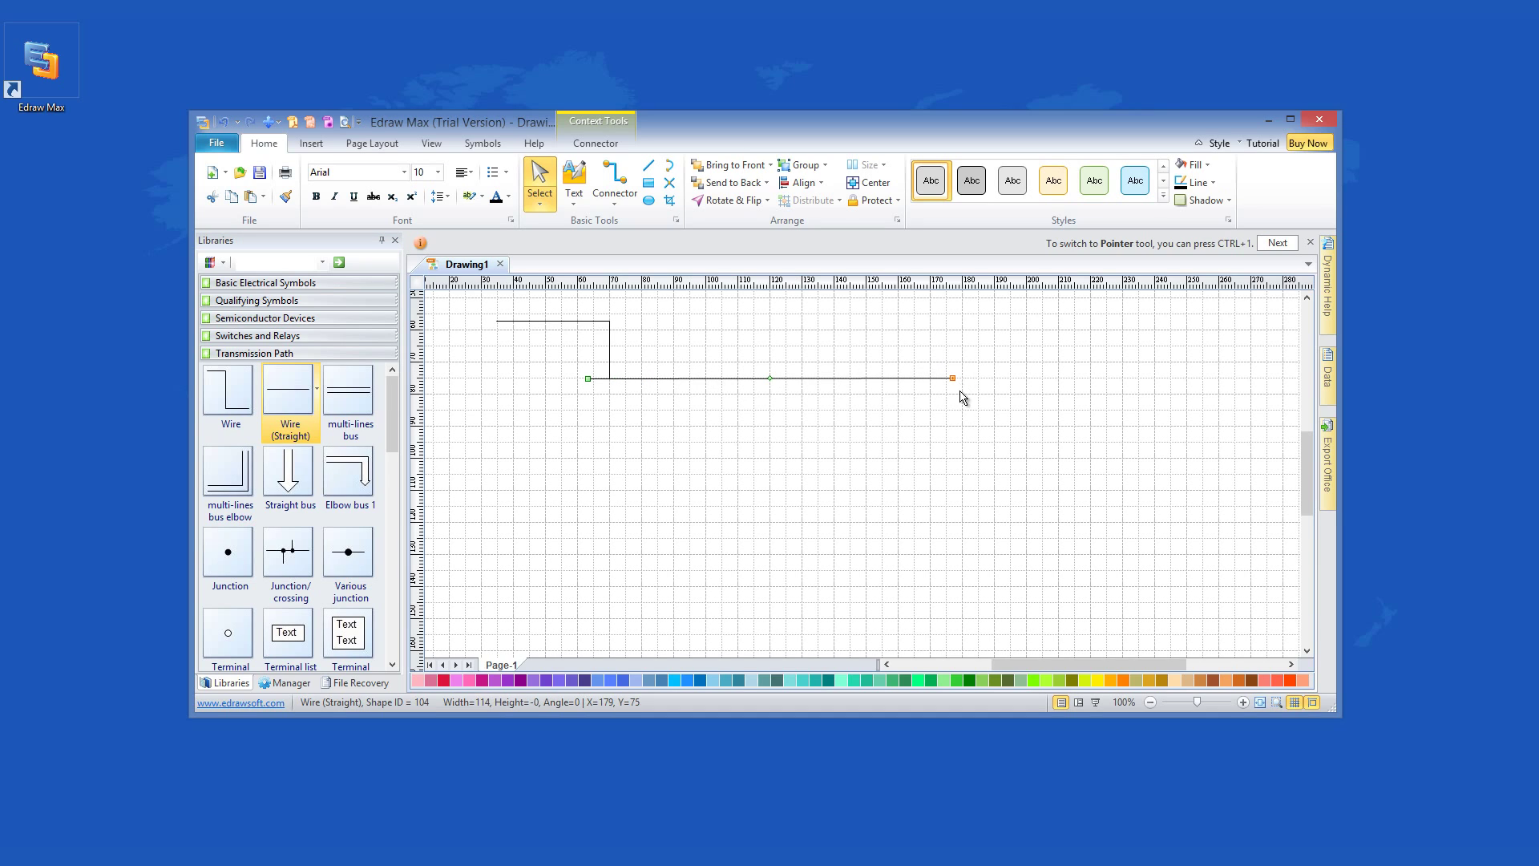
{"action": "left_click_drag", "start_coordinate": [288, 471], "coordinate": [602, 554]}
{"action": "left_click_drag", "start_coordinate": [621, 468], "coordinate": [732, 481]}
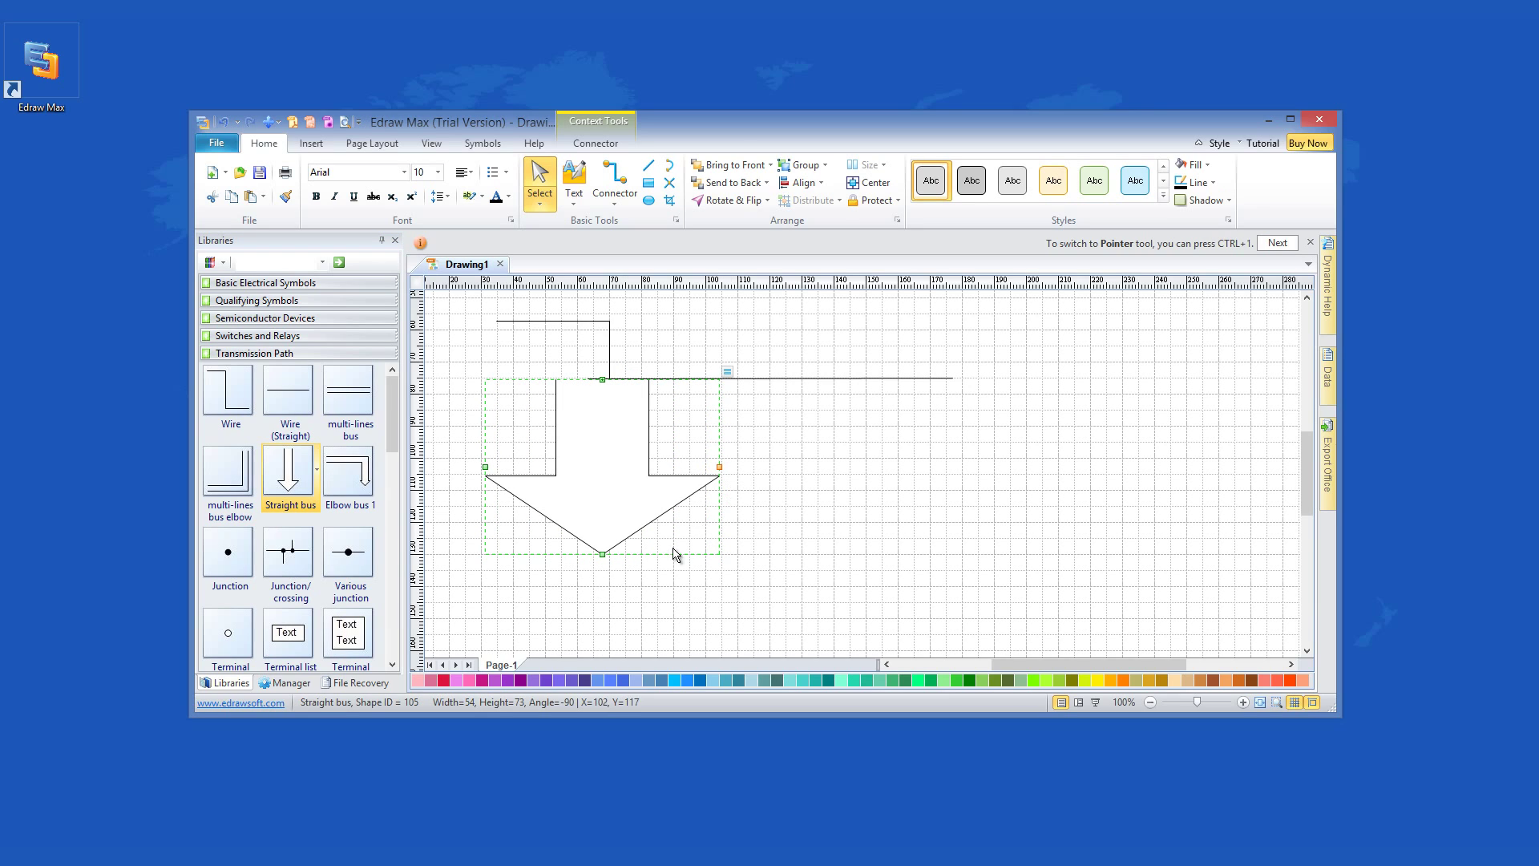
- Add a four-way junction with top and bottom lines, enlarged to 28 by 28
{"action": "left_click_drag", "start_coordinate": [347, 565], "coordinate": [927, 536]}
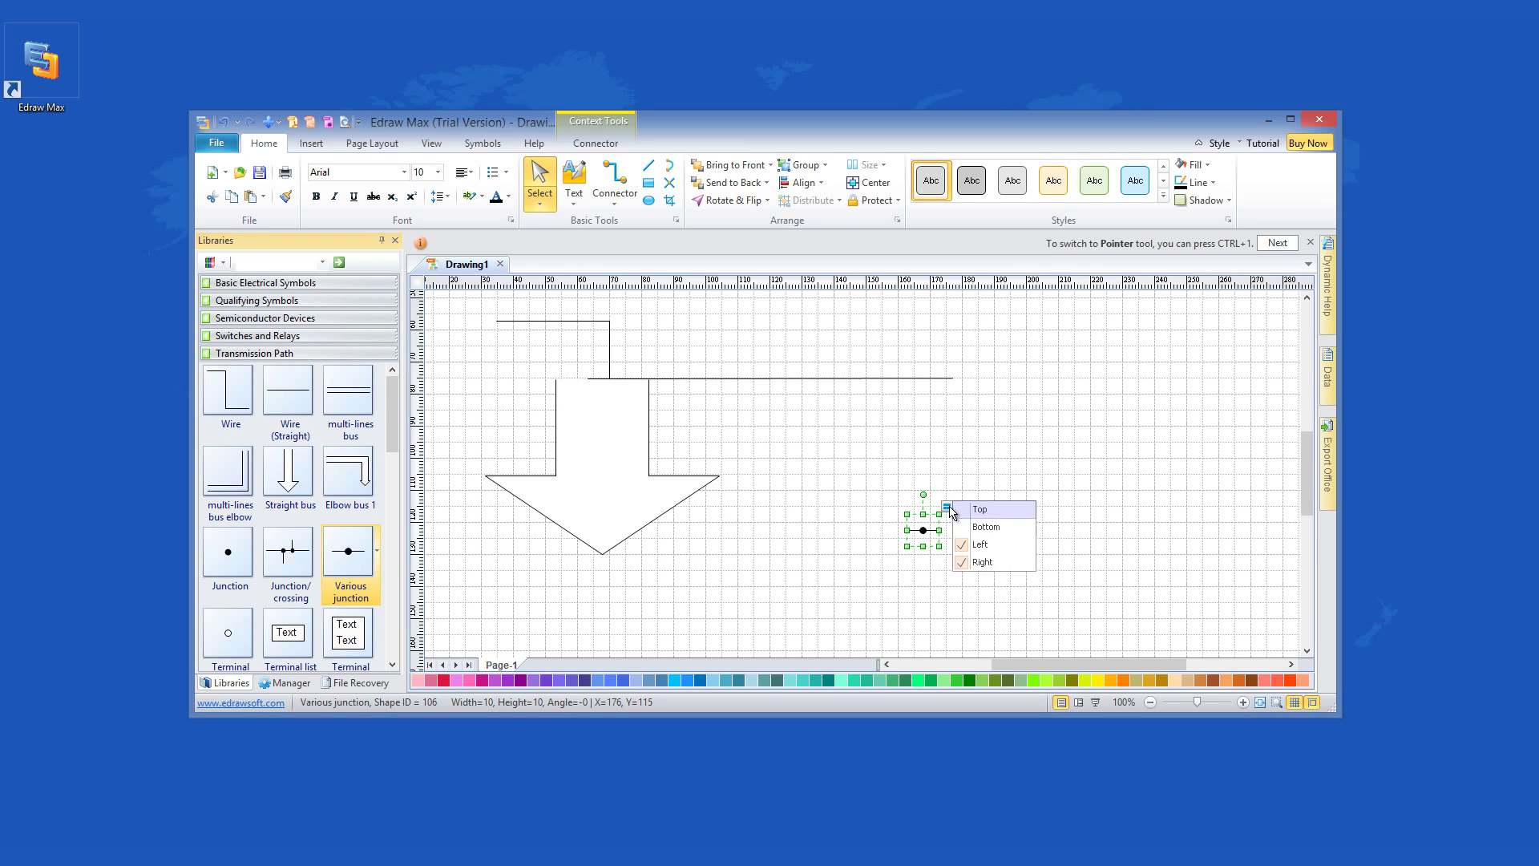
{"action": "left_click", "coordinate": [980, 509]}
{"action": "left_click", "coordinate": [1000, 530]}
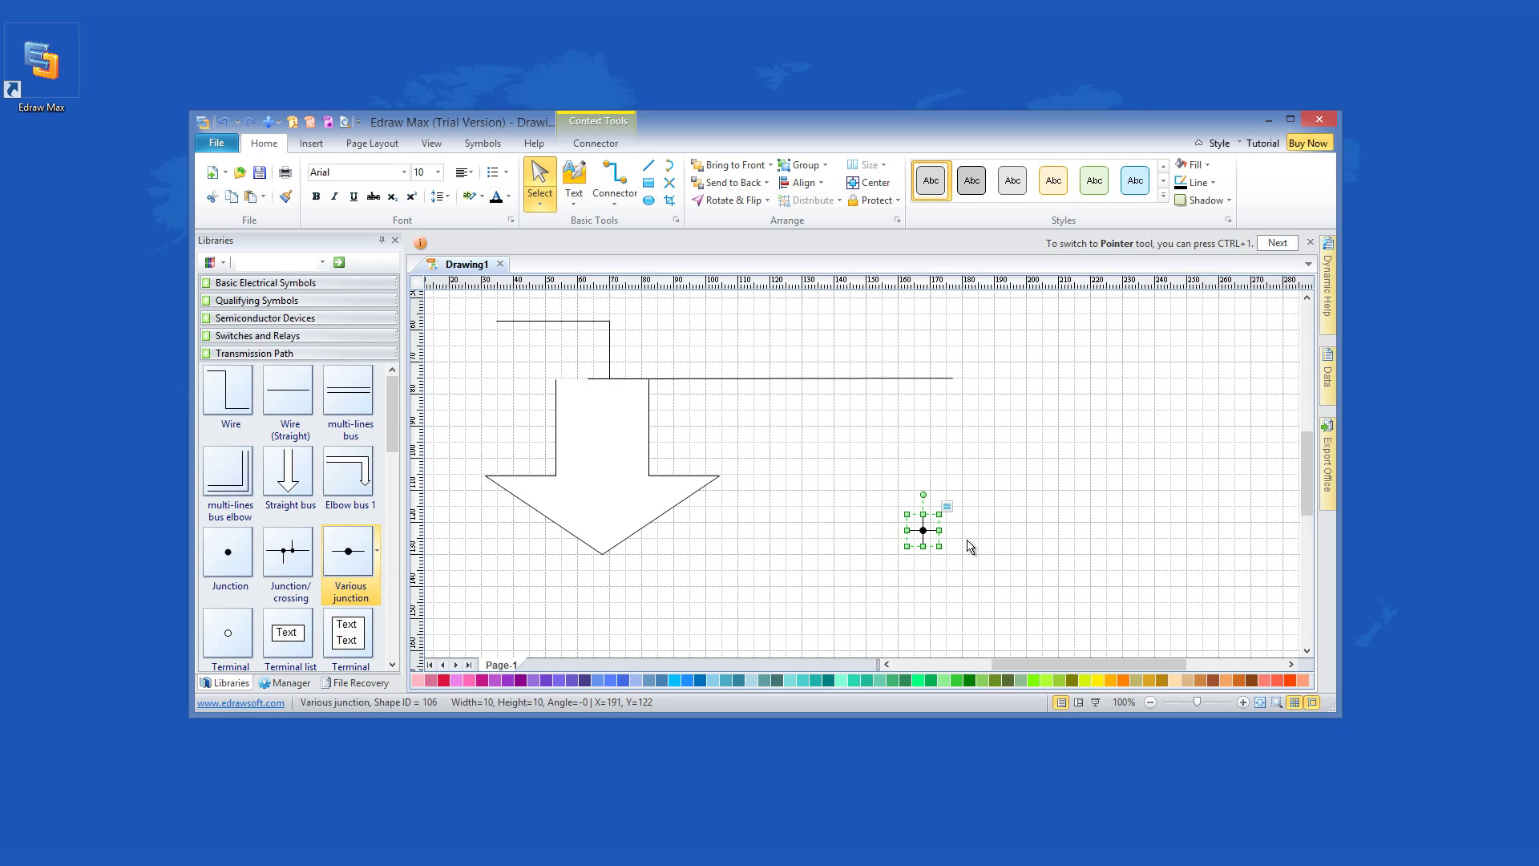
{"action": "left_click_drag", "start_coordinate": [924, 546], "coordinate": [927, 607]}
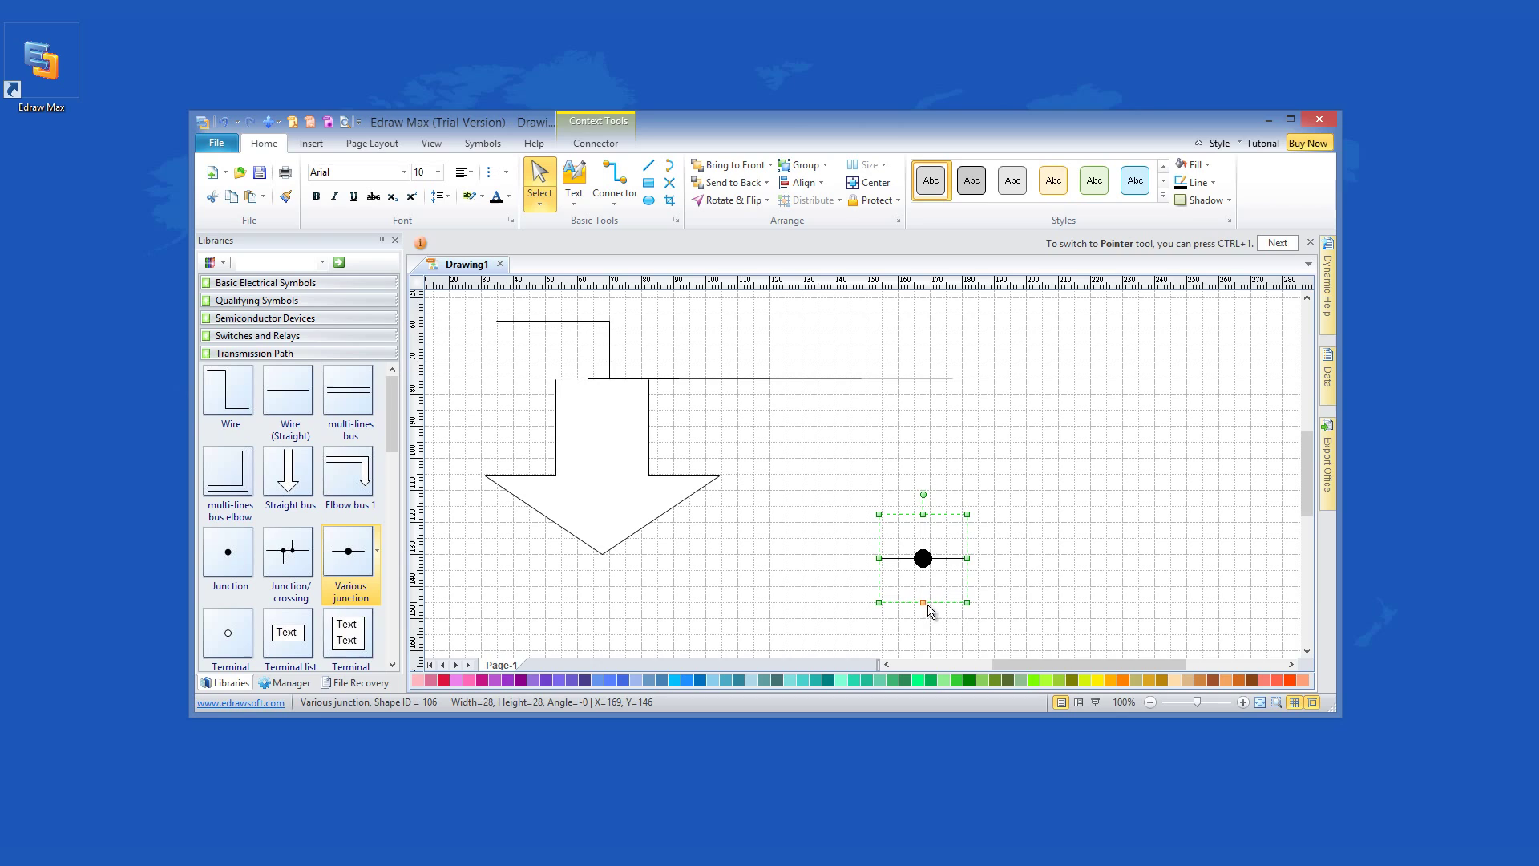
{"action": "left_click", "coordinate": [1054, 552]}
{"action": "left_click", "coordinate": [649, 183]}
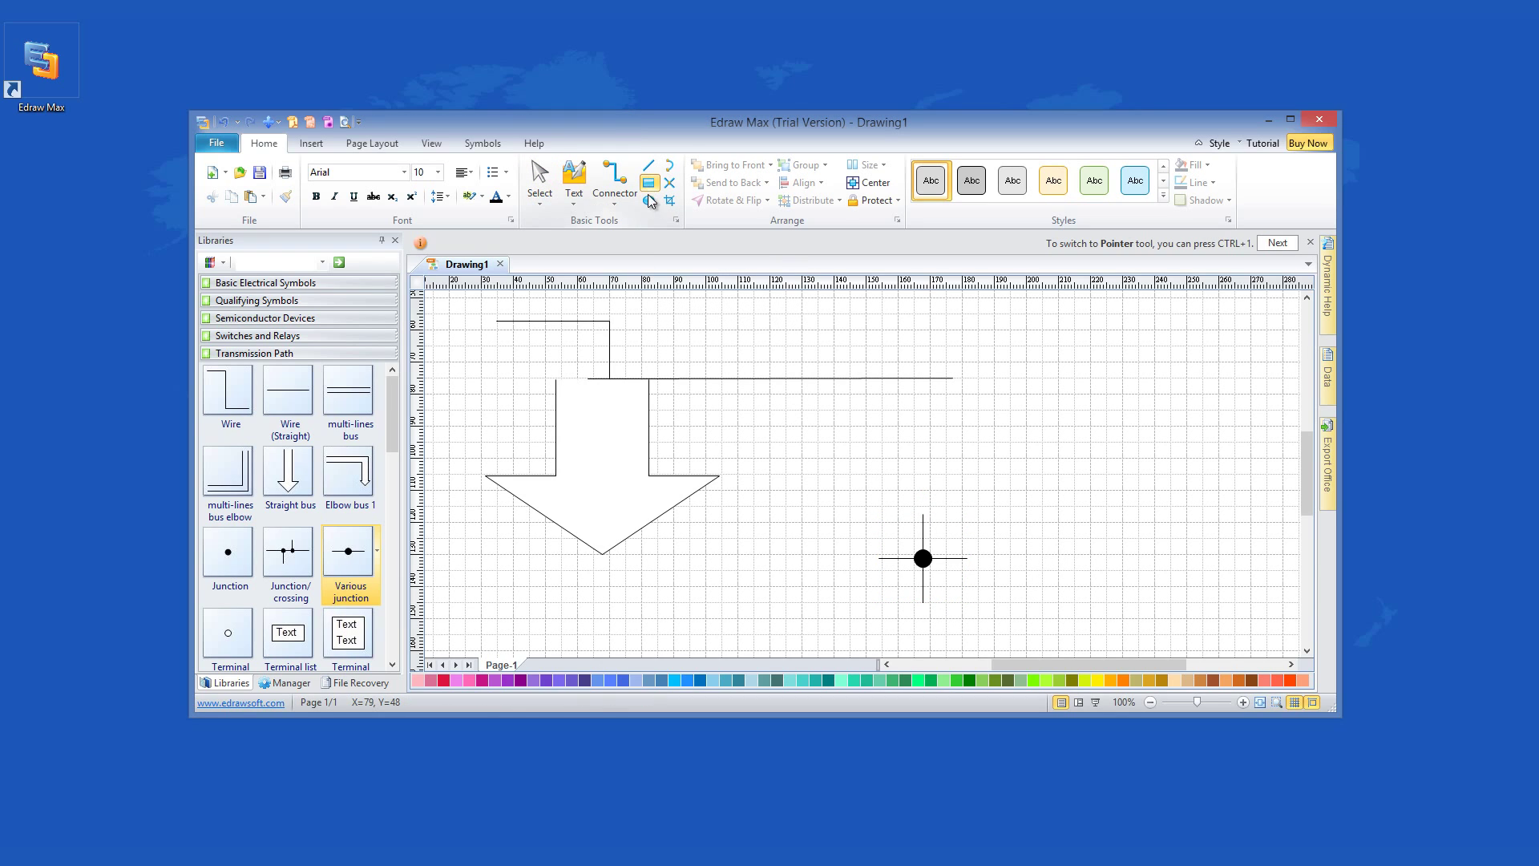
- Draw an ellipse over the long wire and fill it light blue
{"action": "left_click", "coordinate": [615, 202]}
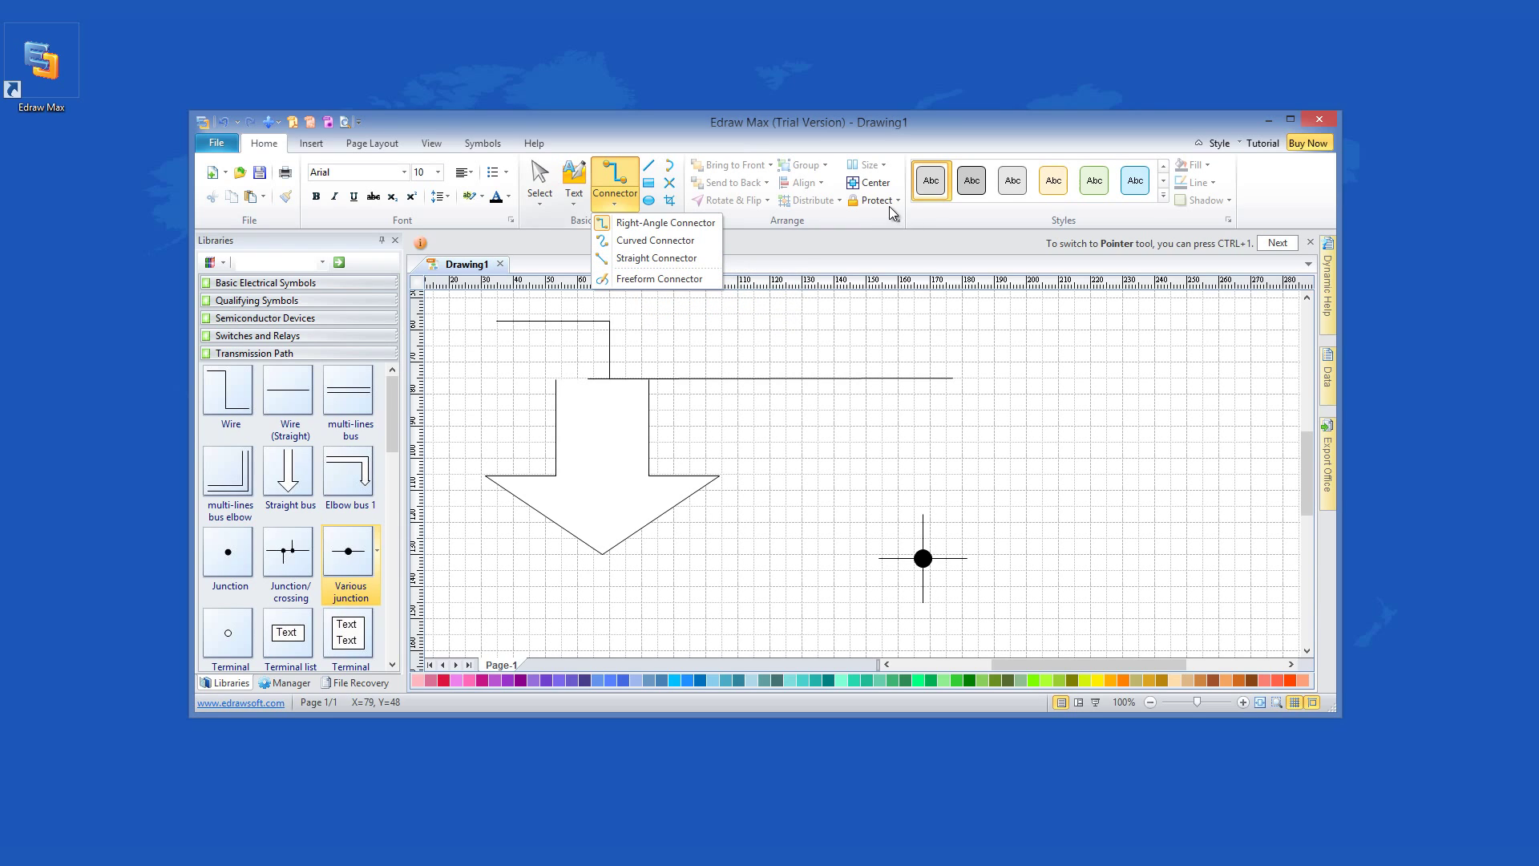
{"action": "left_click", "coordinate": [671, 206]}
{"action": "left_click", "coordinate": [649, 201]}
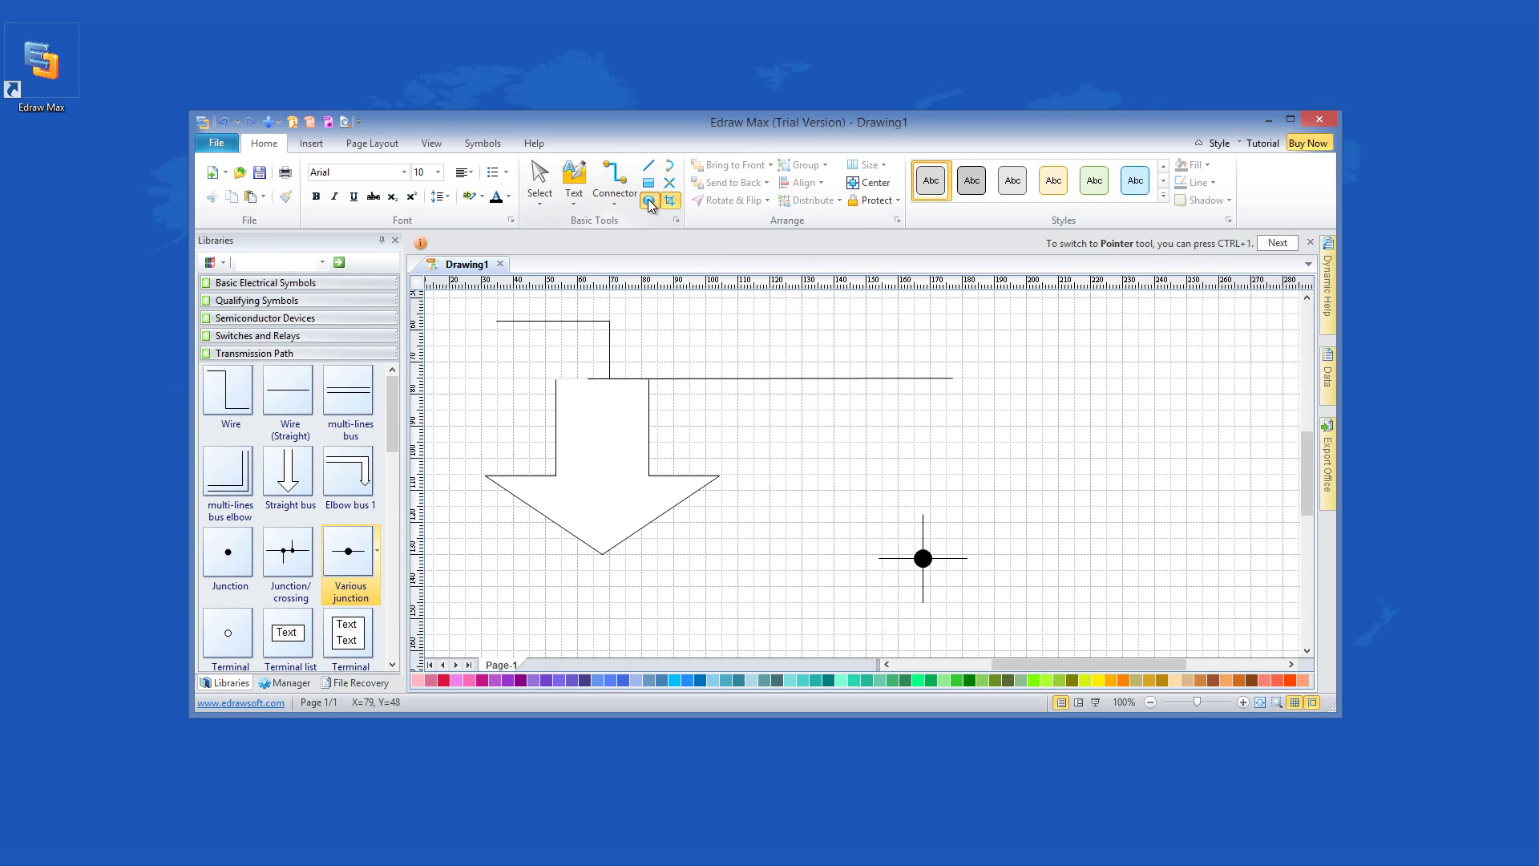
{"action": "left_click_drag", "start_coordinate": [716, 314], "coordinate": [890, 458]}
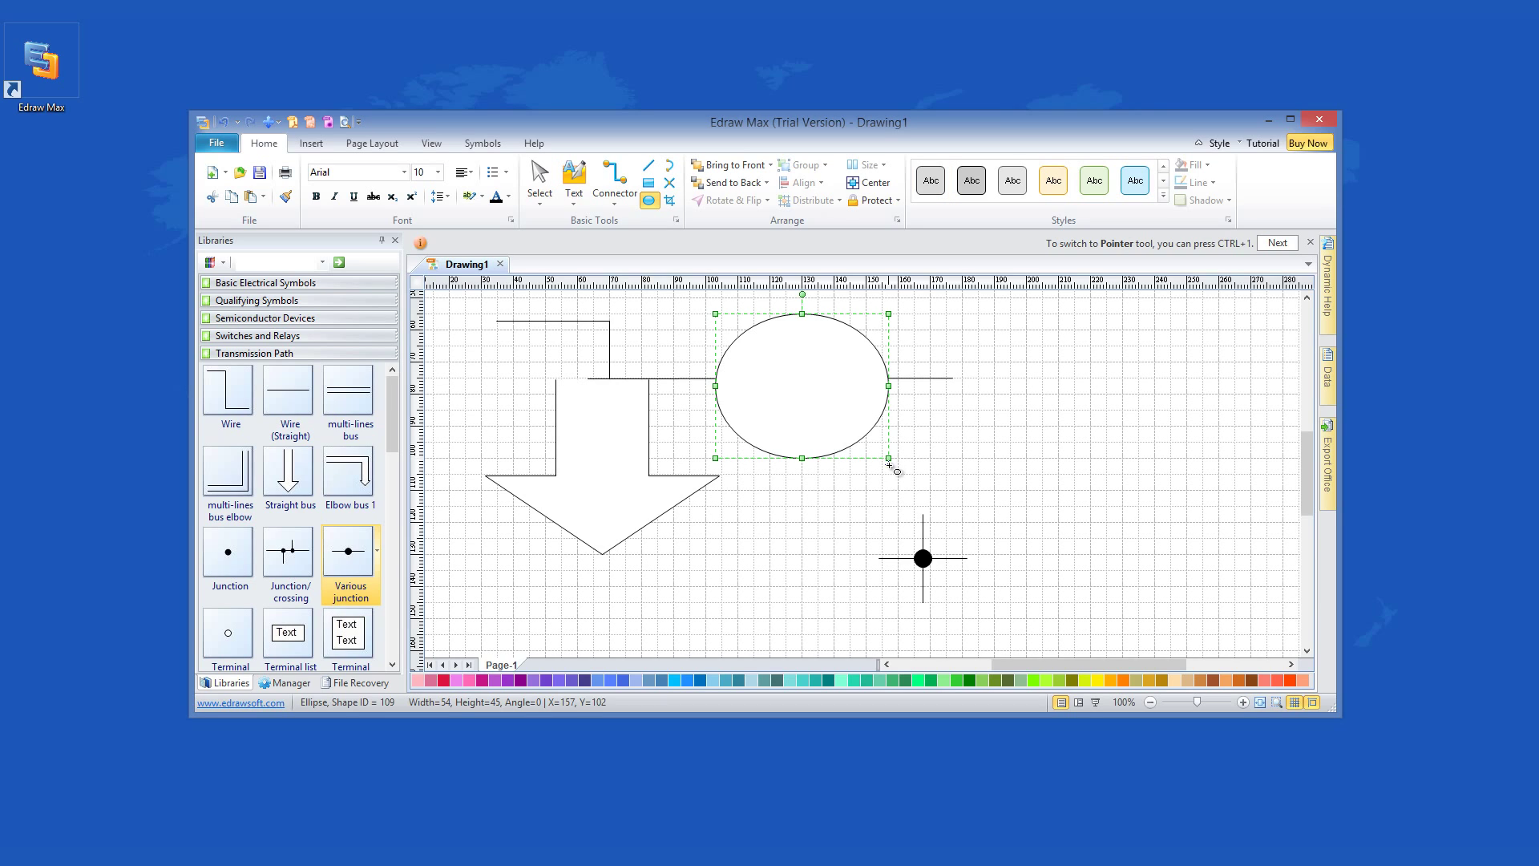
{"action": "left_click", "coordinate": [739, 680]}
- Fill the downward bus arrow purple and browse the Switches and Semiconductor libraries
{"action": "left_click", "coordinate": [613, 536]}
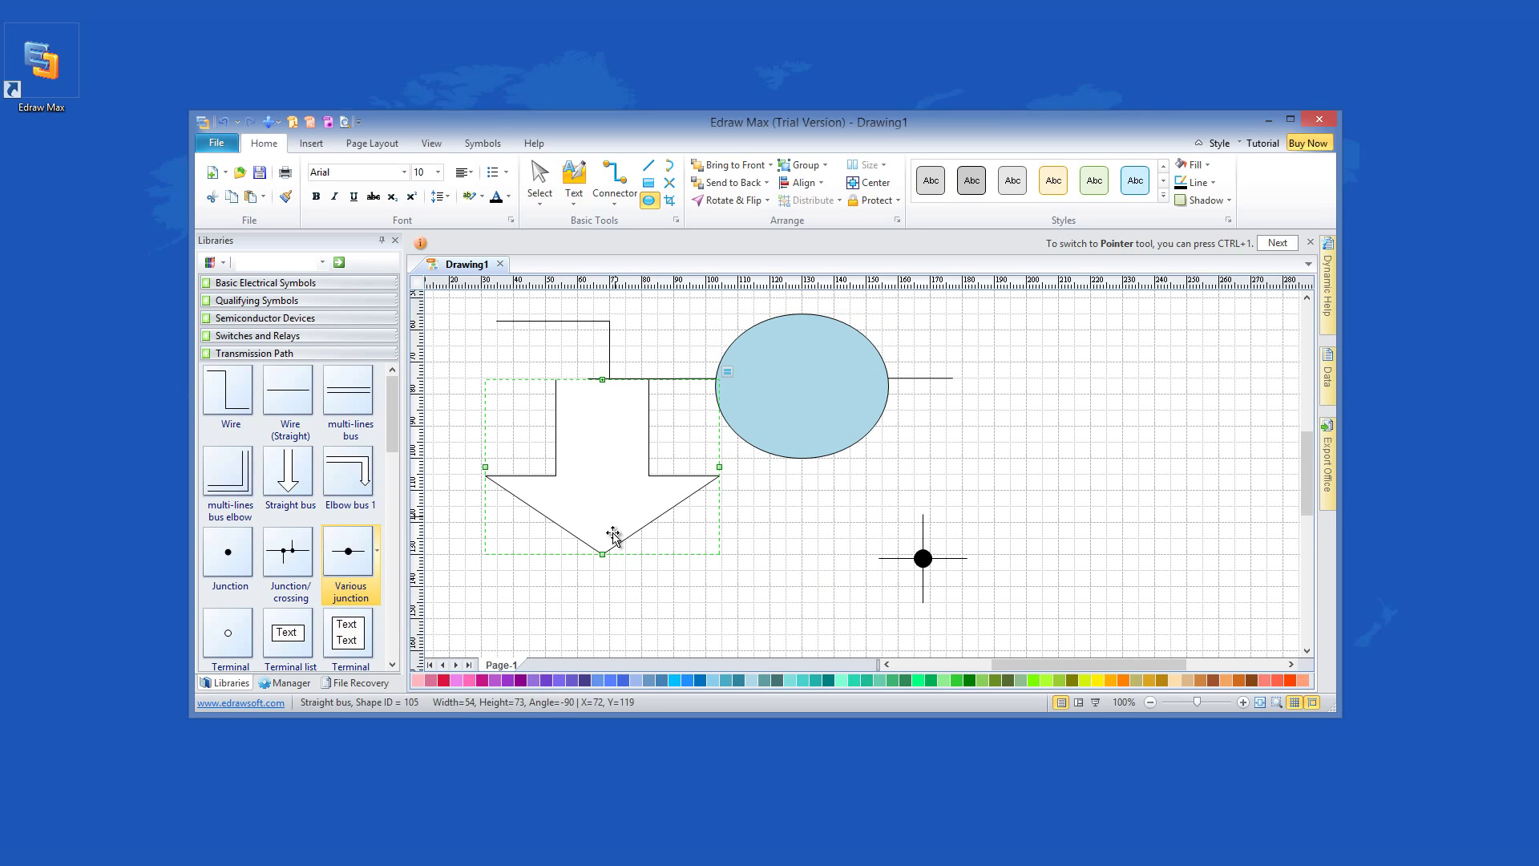
{"action": "left_click", "coordinate": [532, 680]}
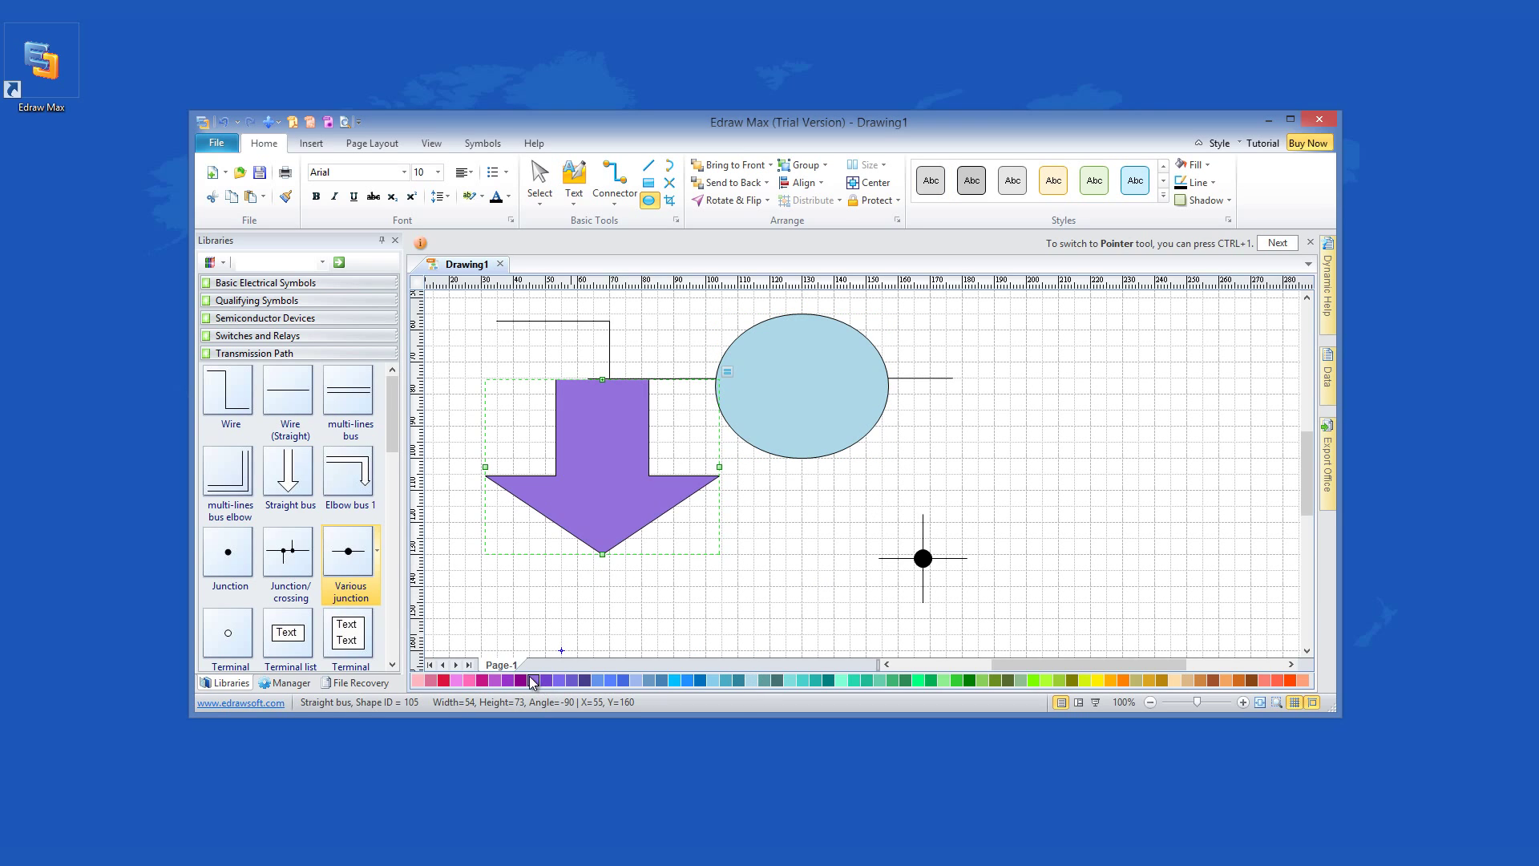
{"action": "left_click", "coordinate": [229, 337]}
{"action": "left_click", "coordinate": [240, 318]}
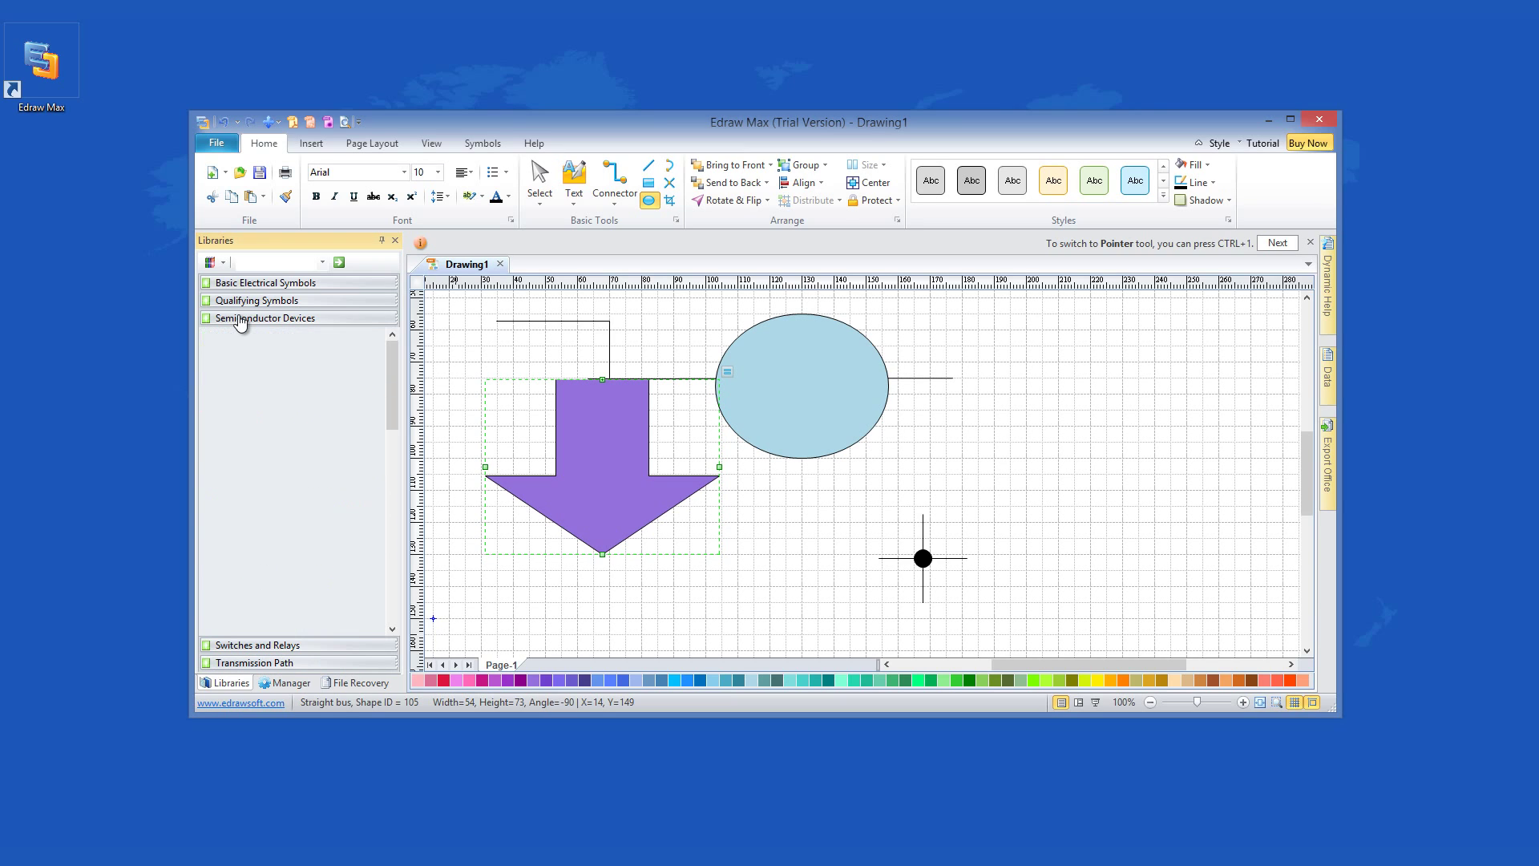
- Open the template gallery and browse Recent, Web Diagram, Fashion Design and Clip Art
{"action": "left_click", "coordinate": [311, 144]}
{"action": "left_click", "coordinate": [216, 145]}
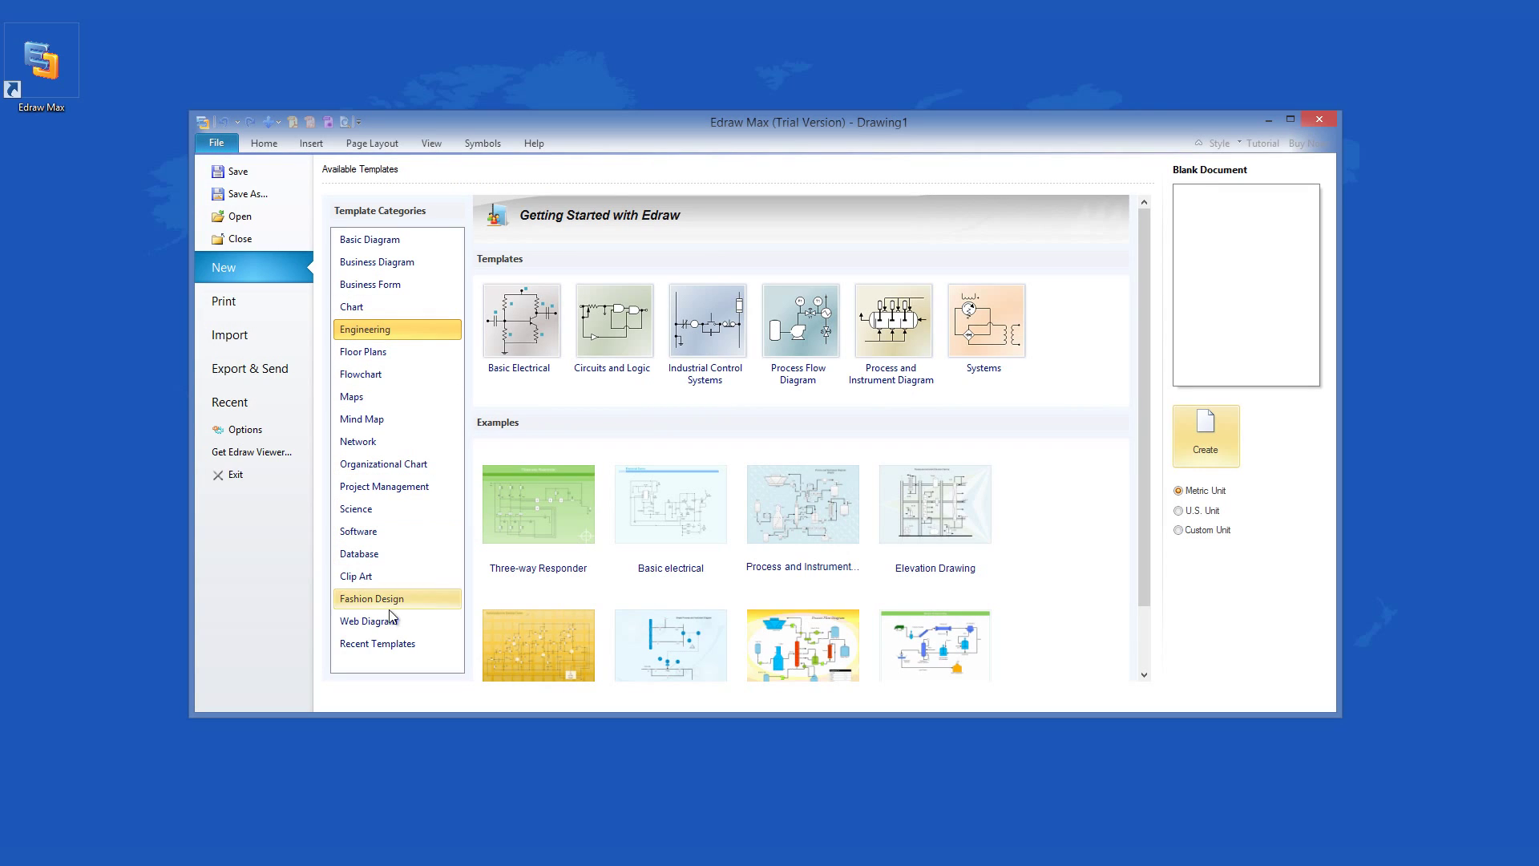
{"action": "left_click", "coordinate": [393, 645]}
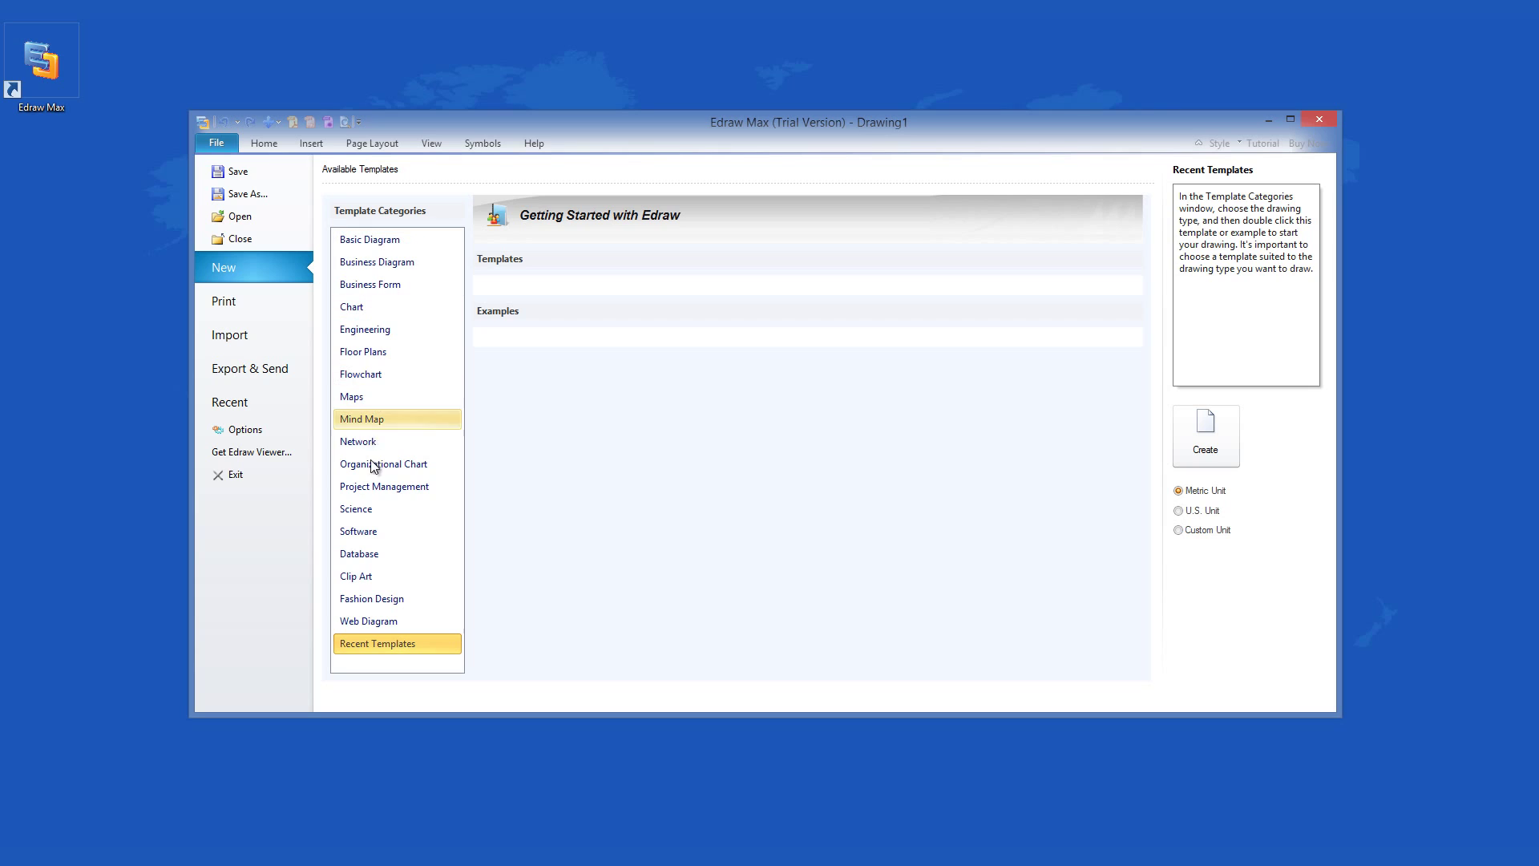
{"action": "left_click", "coordinate": [372, 628]}
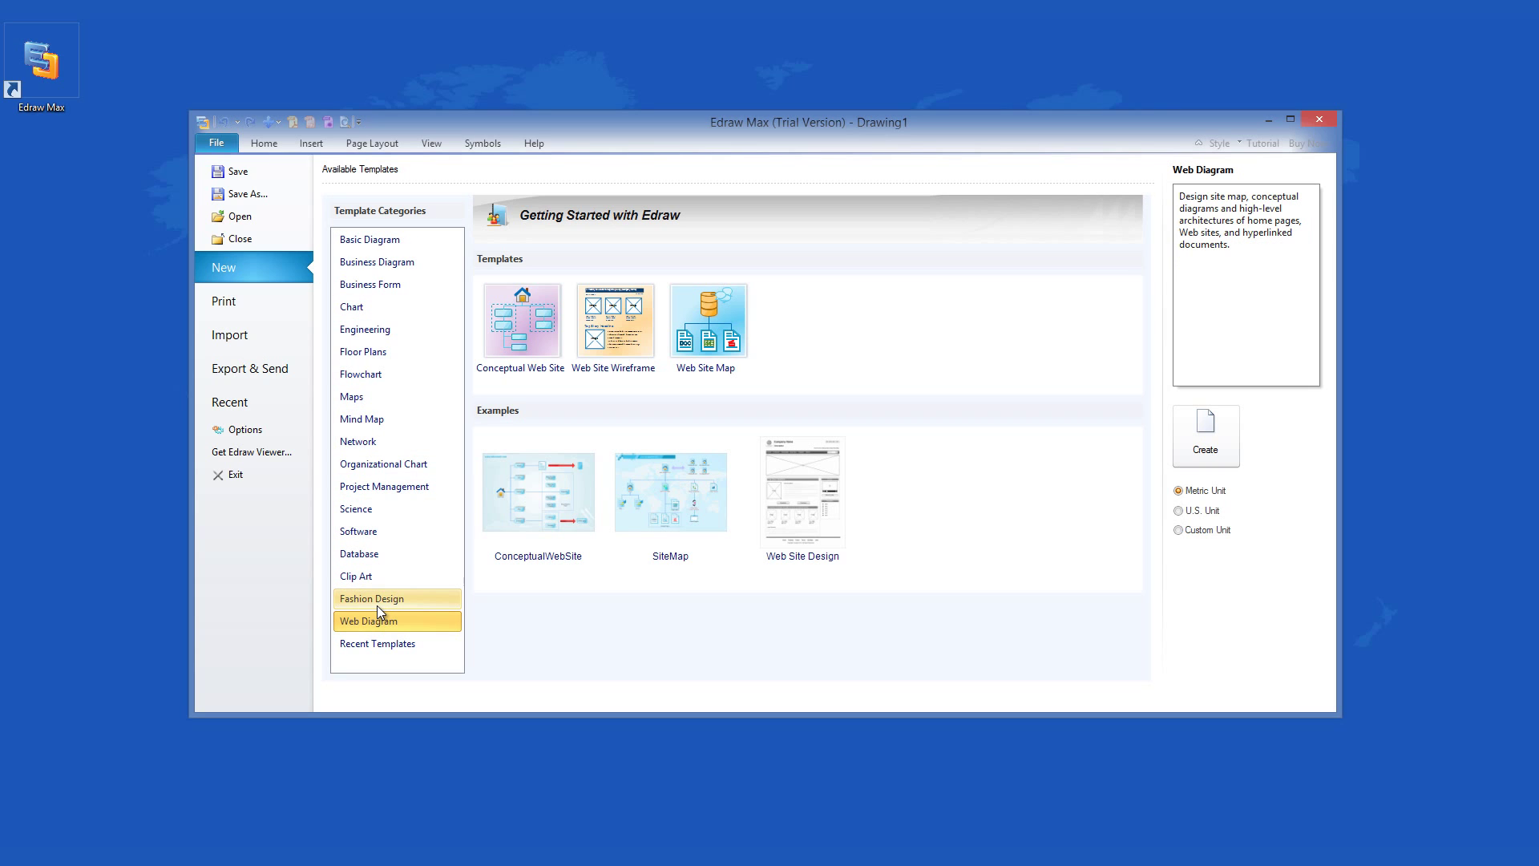
{"action": "left_click", "coordinate": [377, 603]}
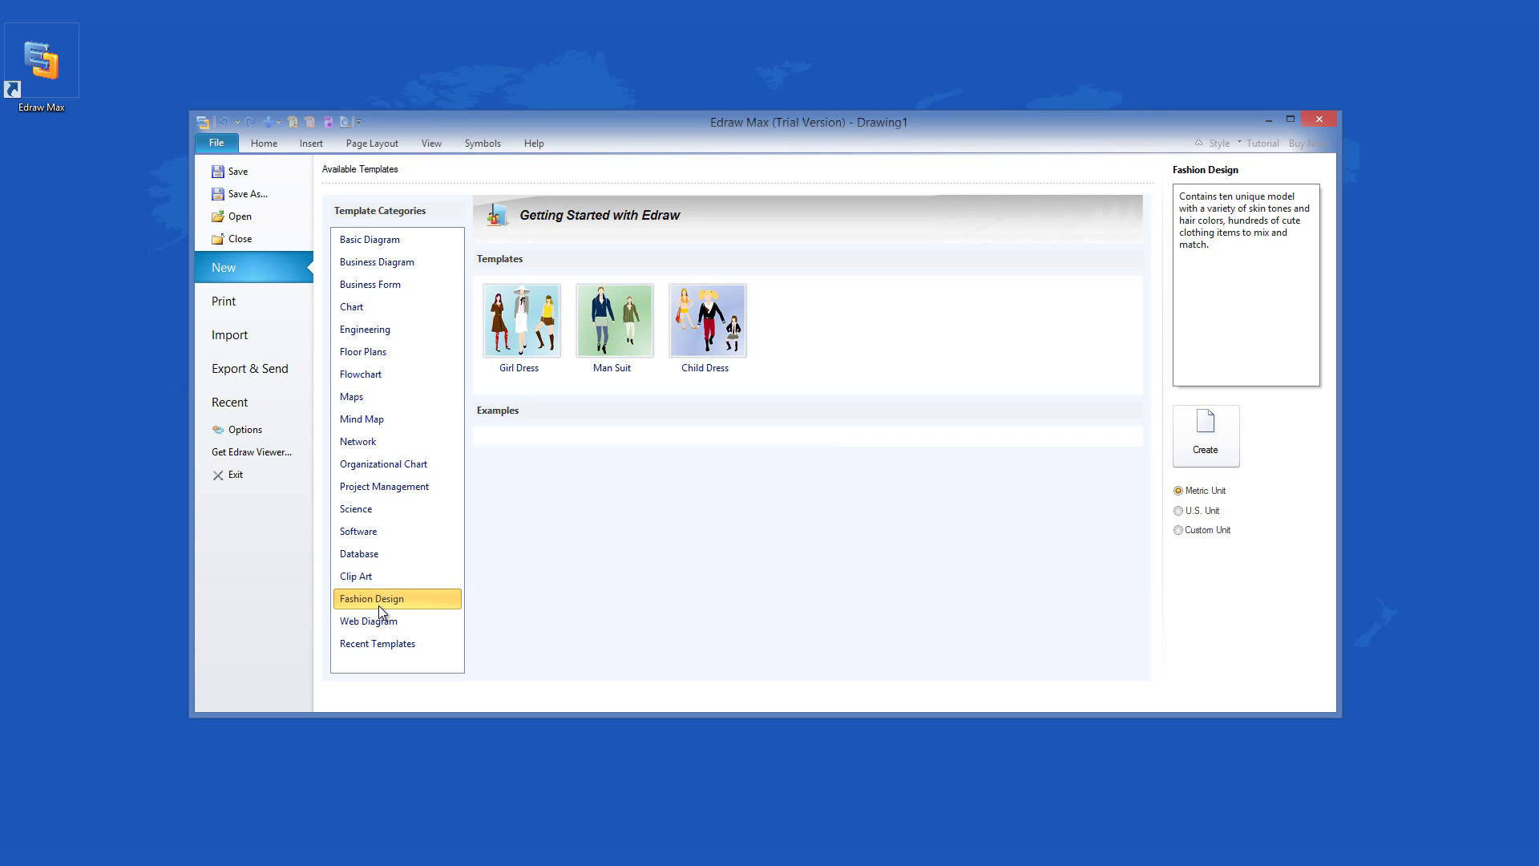
{"action": "left_click", "coordinate": [388, 576]}
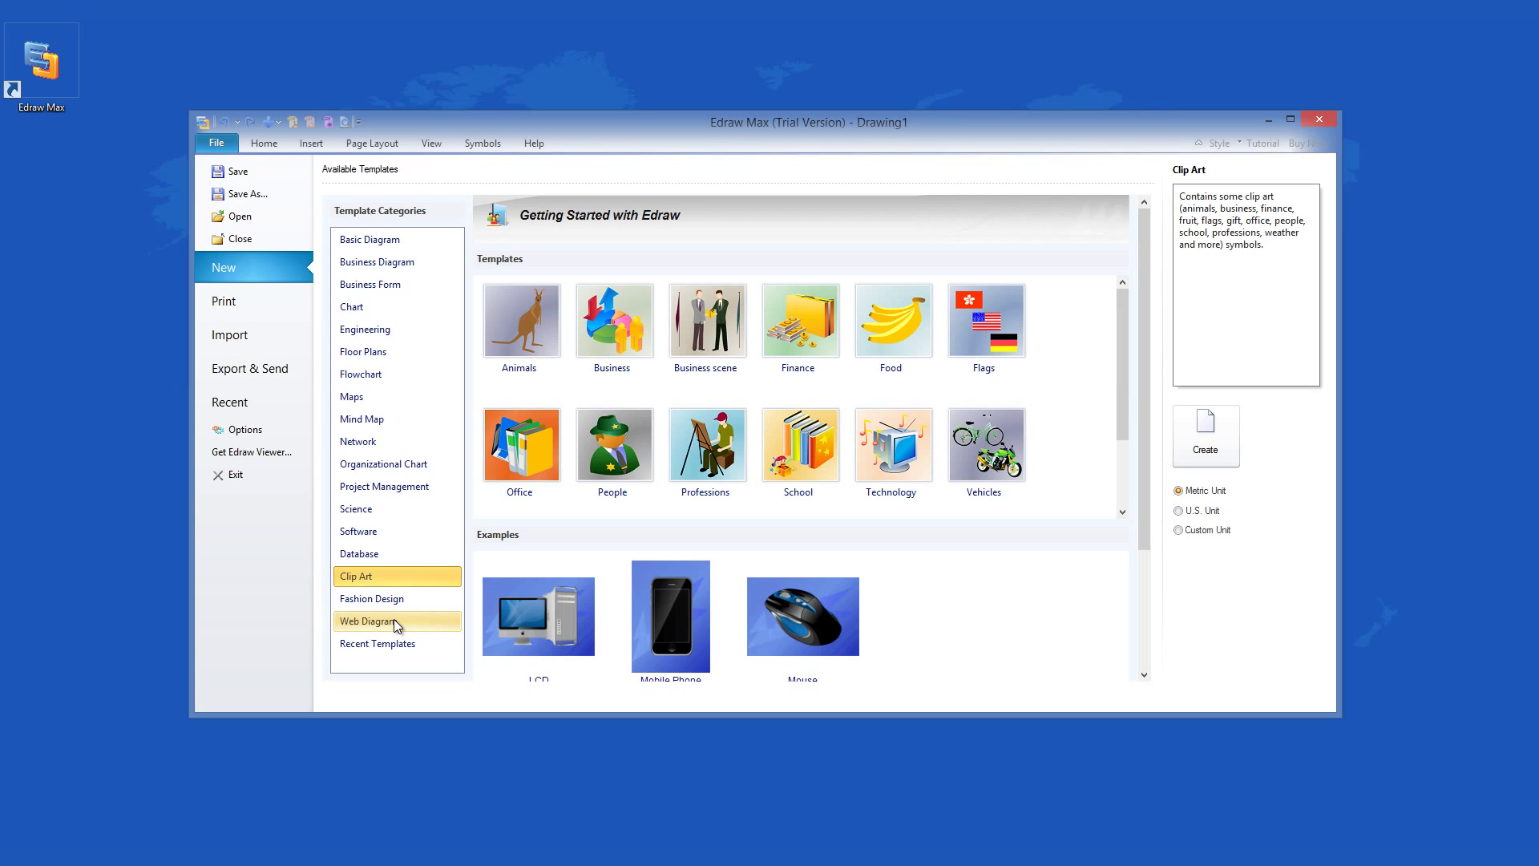
- Browse the Business Diagram and Basic Diagram templates, ending on Engineering
{"action": "left_click", "coordinate": [415, 265]}
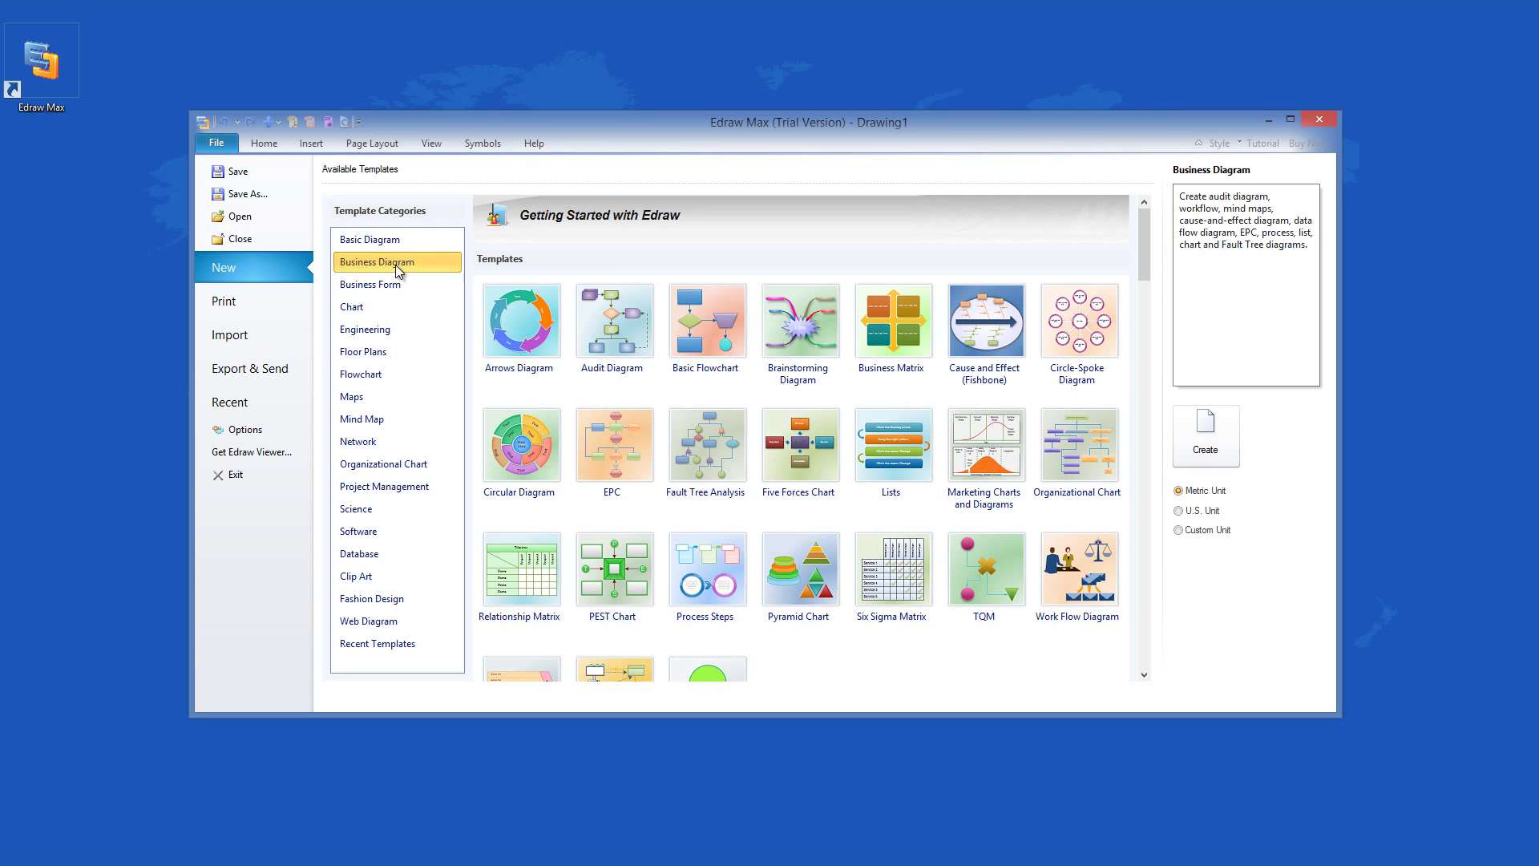
{"action": "left_click", "coordinate": [383, 242]}
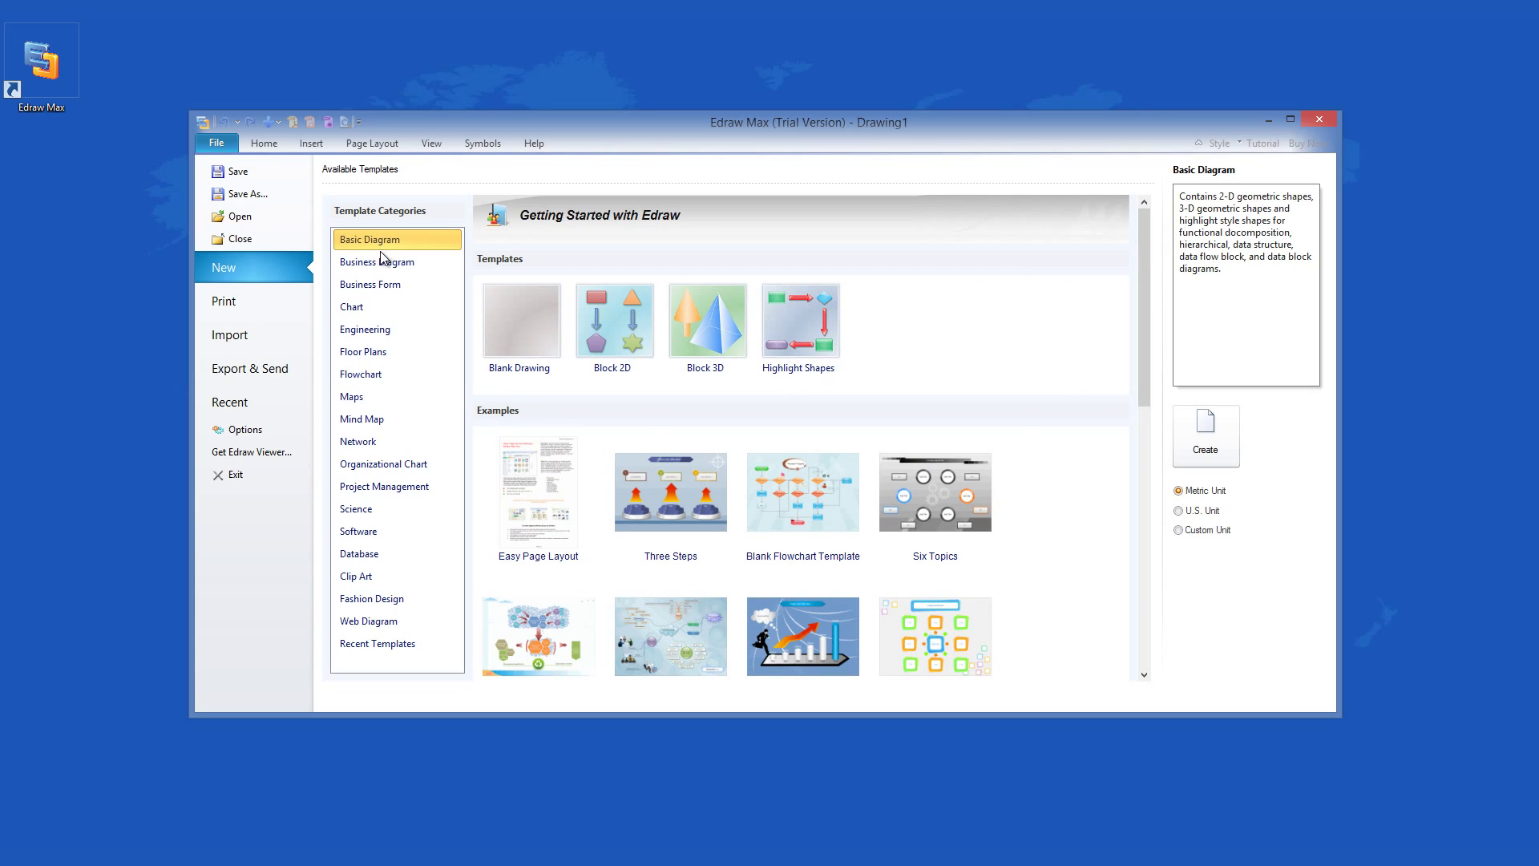
{"action": "scroll", "coordinate": [858, 478], "scroll_direction": "down", "scroll_amount": 3}
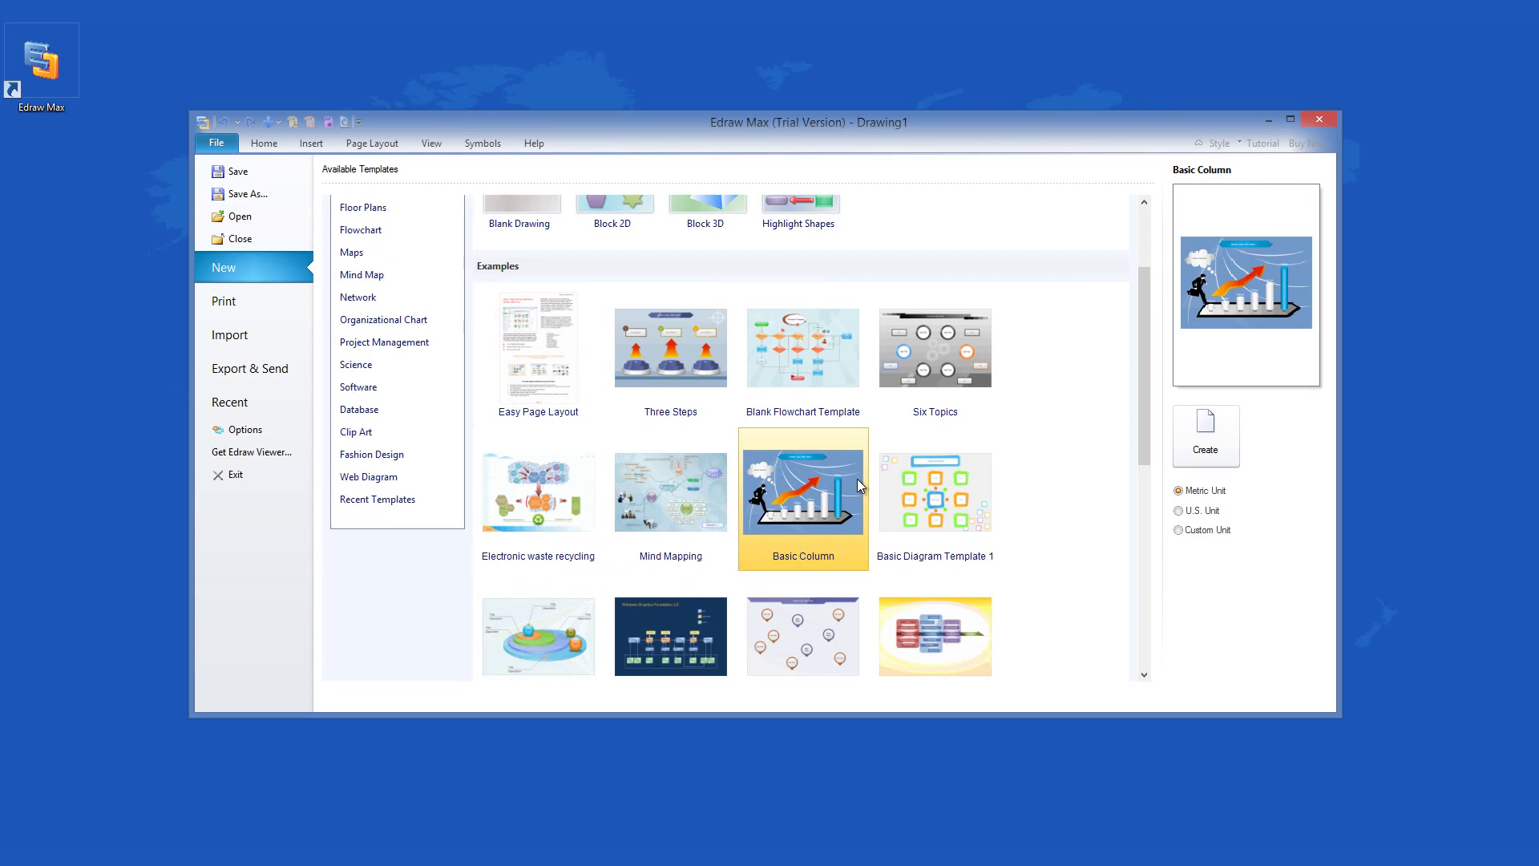
{"action": "scroll", "coordinate": [858, 479], "scroll_direction": "down", "scroll_amount": 8}
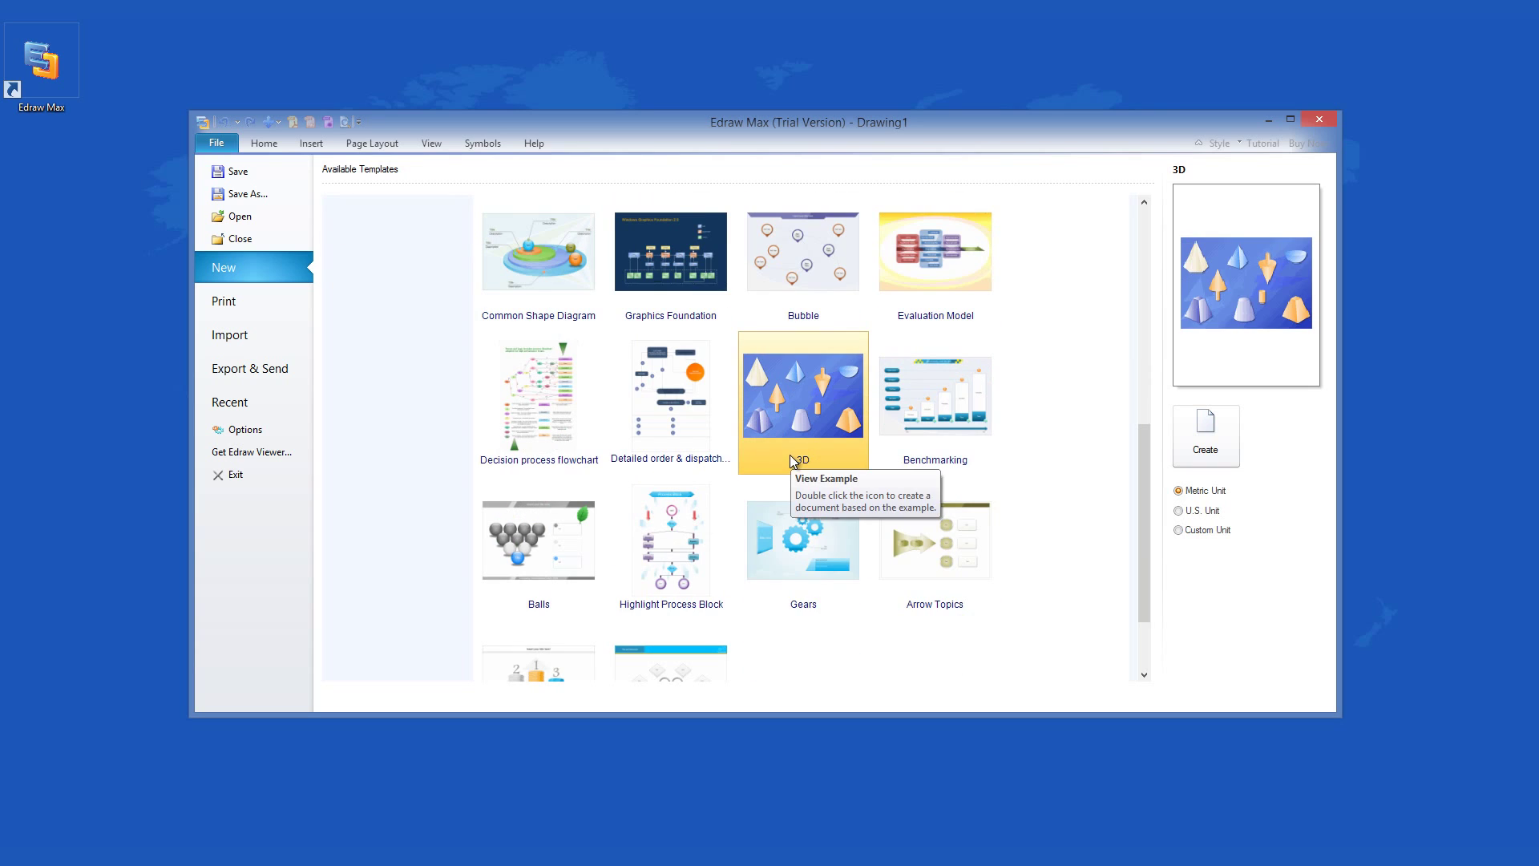
{"action": "scroll", "coordinate": [411, 452], "scroll_direction": "up", "scroll_amount": 3}
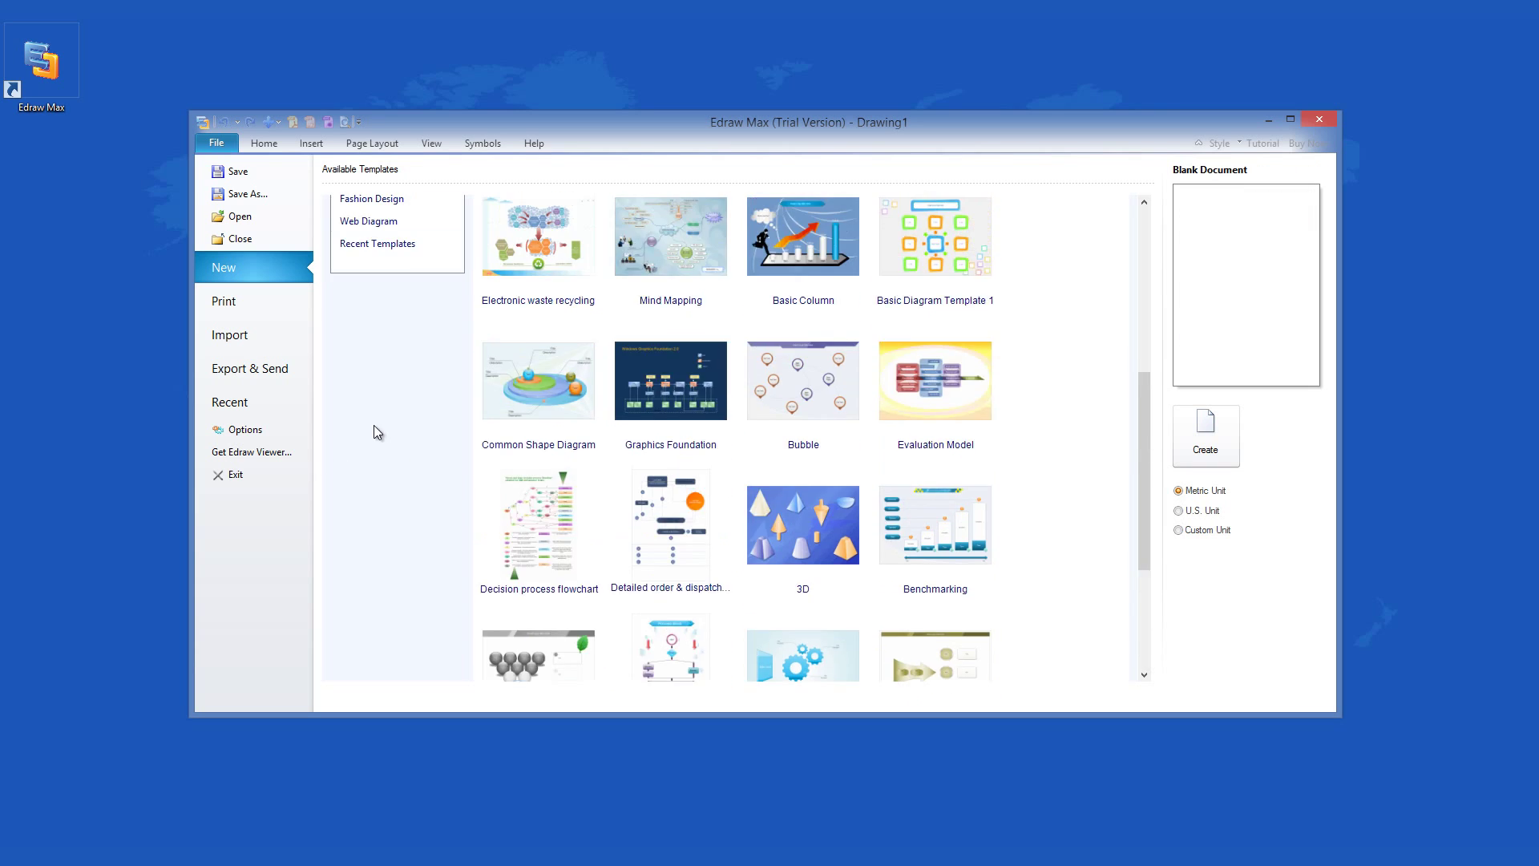
{"action": "scroll", "coordinate": [385, 429], "scroll_direction": "up", "scroll_amount": 5}
{"action": "left_click", "coordinate": [377, 262]}
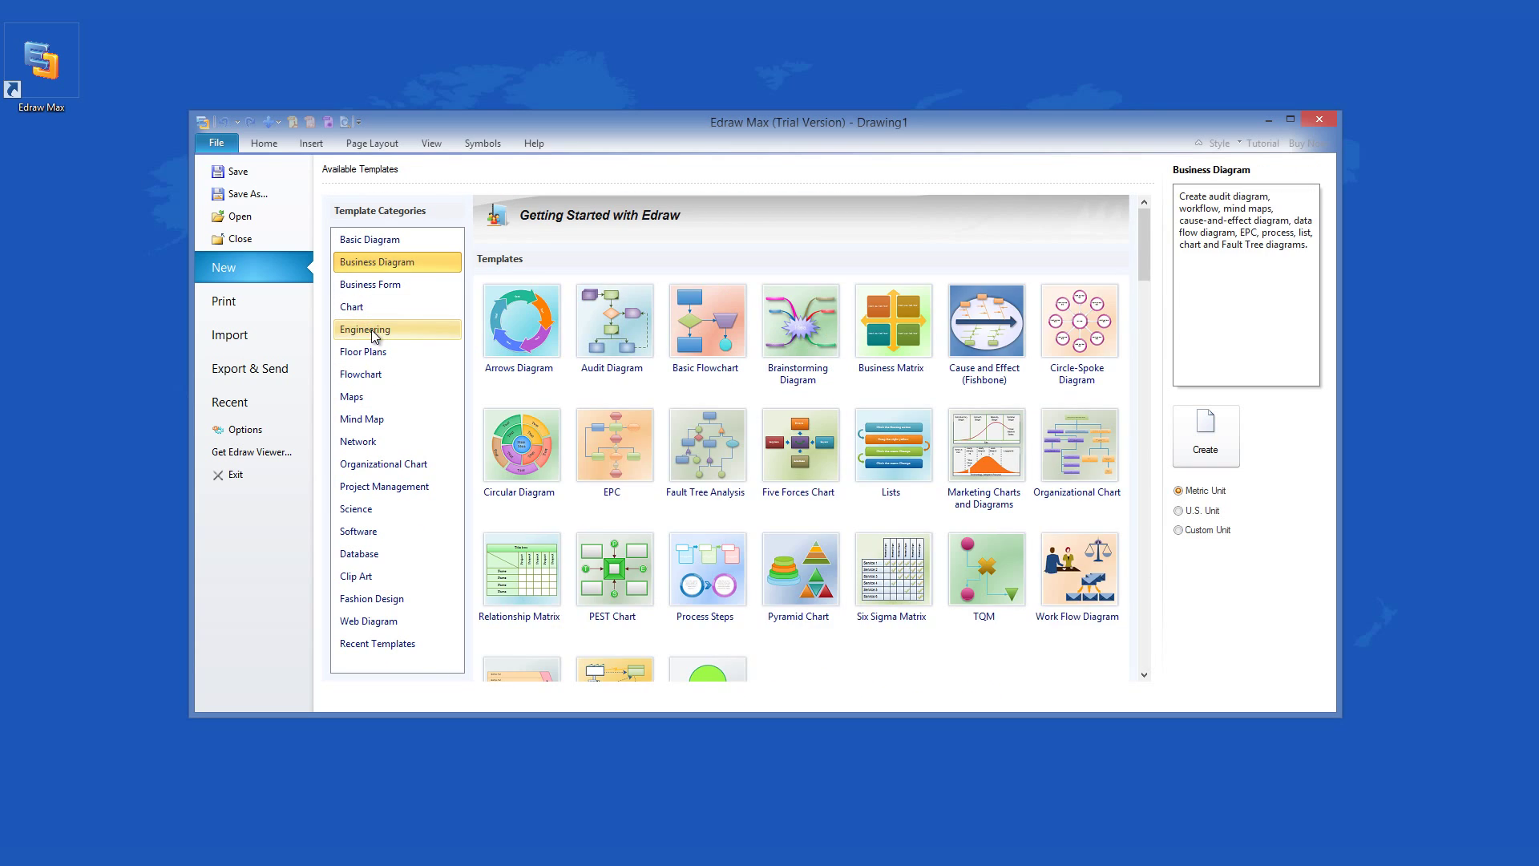
{"action": "left_click", "coordinate": [372, 331]}
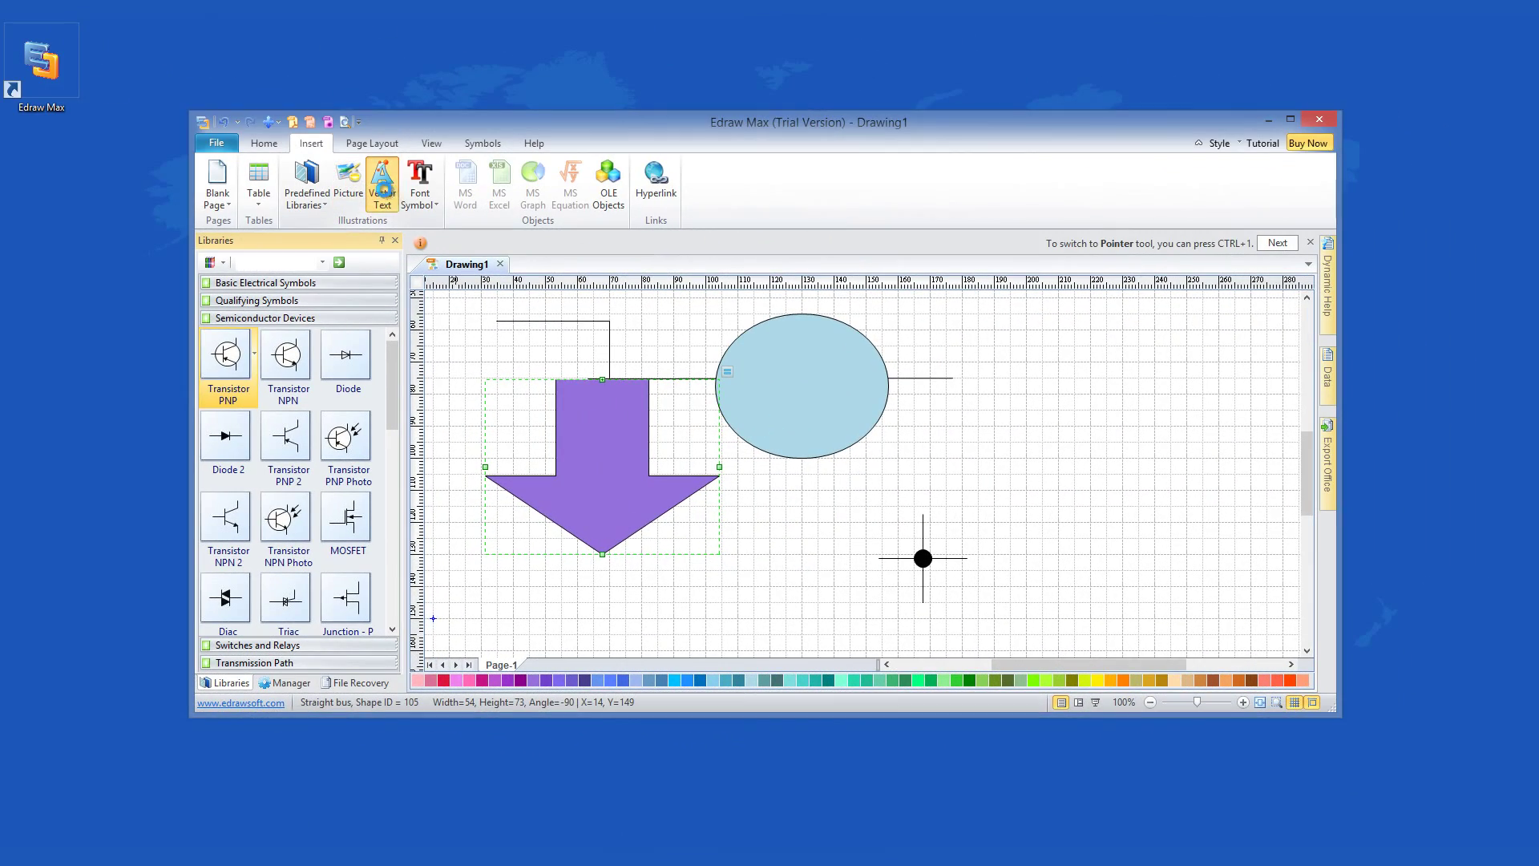
- Place vector text reading 'SoftPlanet.com' below the light blue circle
{"action": "left_click", "coordinate": [977, 440]}
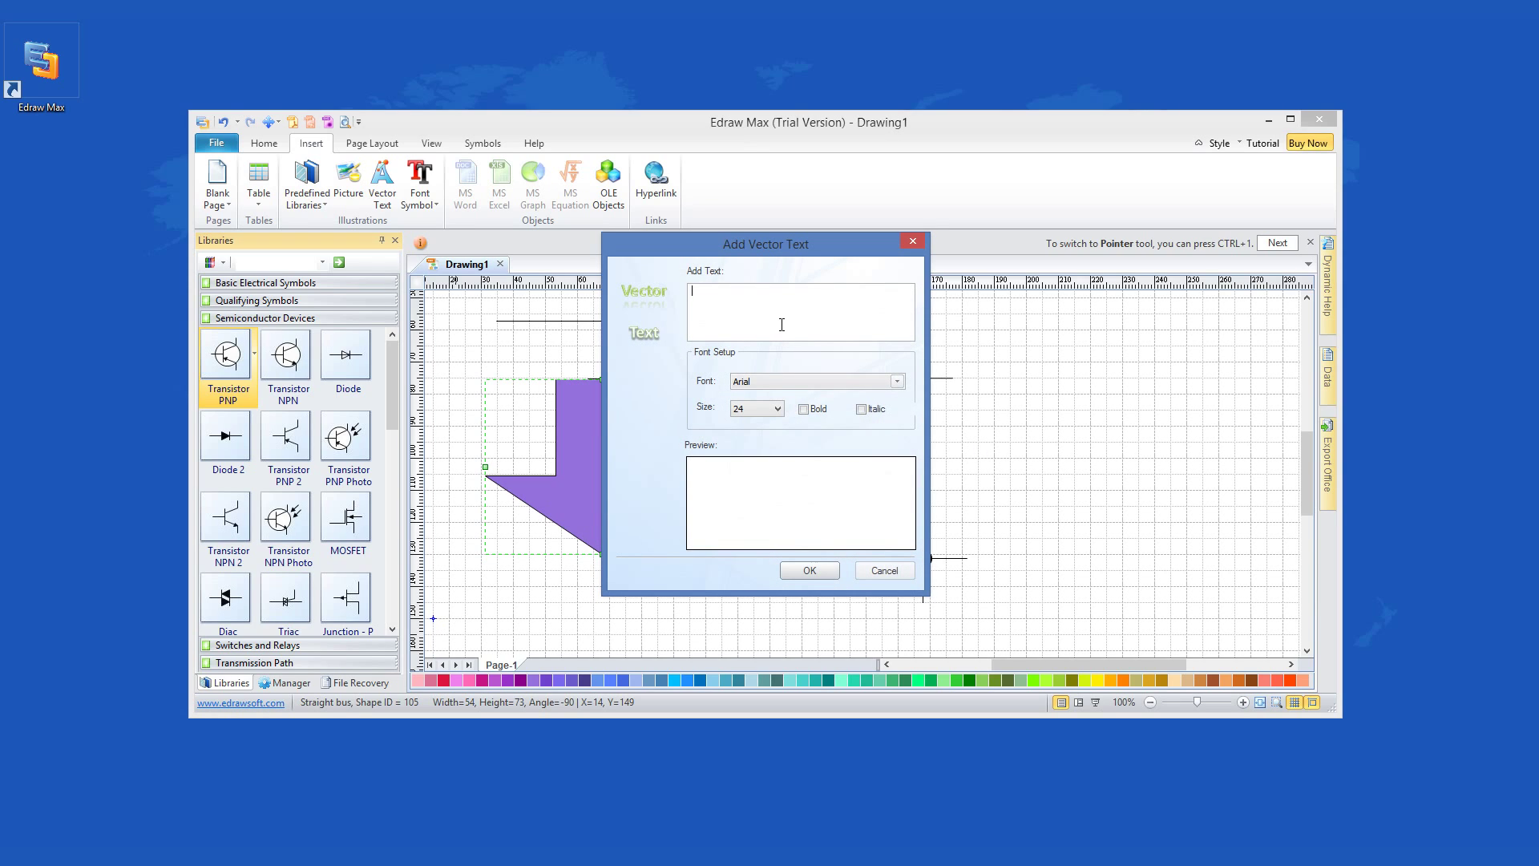
{"action": "type", "text": "SoftPlanet.com"}
{"action": "left_click", "coordinate": [818, 572]}
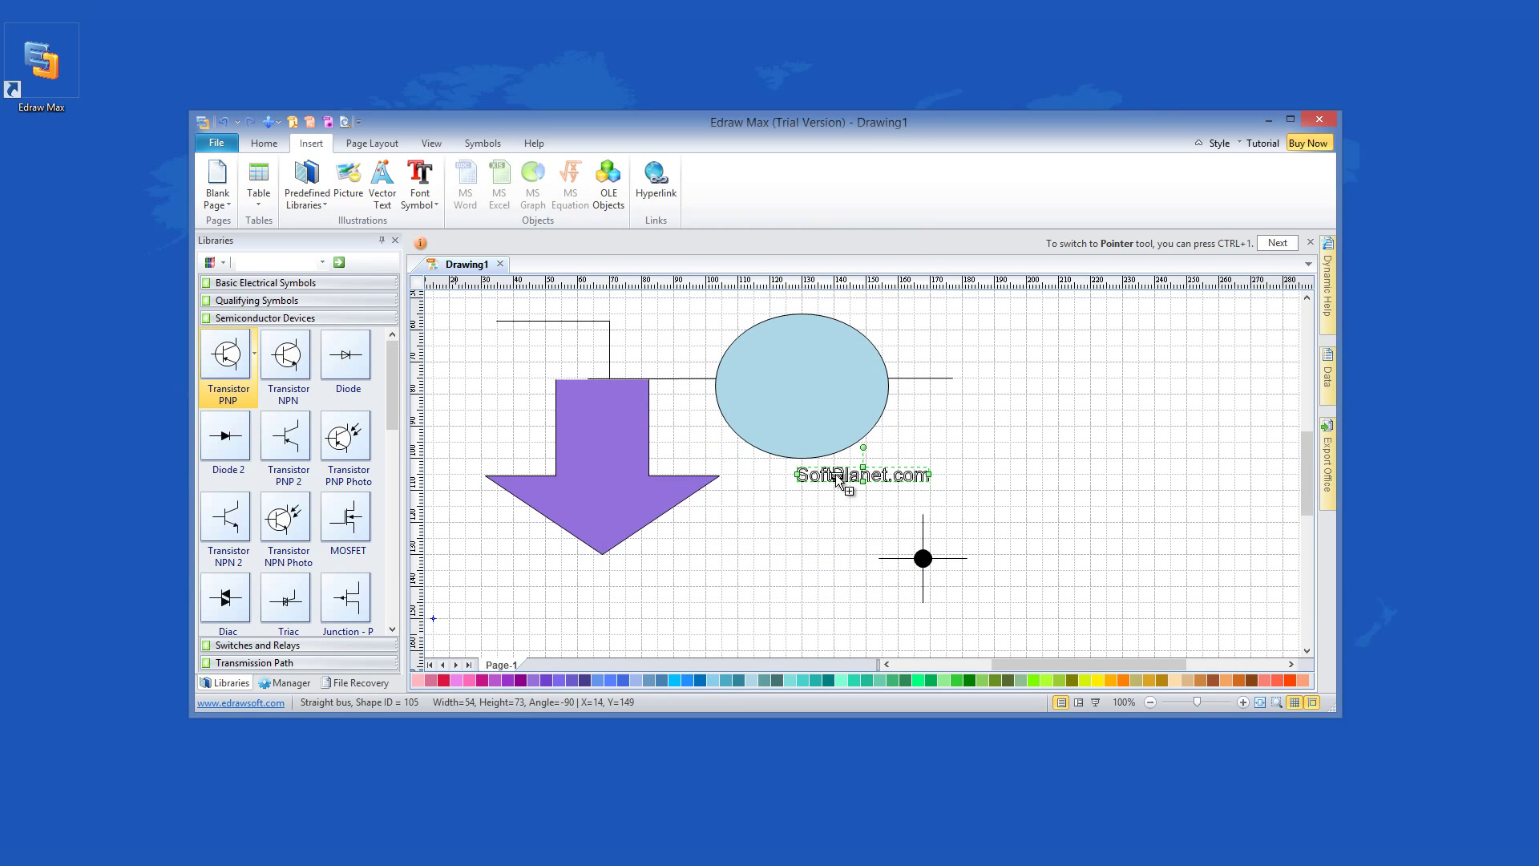
- Undo an accidental transistor paste, then reopen and close the vector text settings unchanged
{"action": "key", "text": "ctrl+v"}
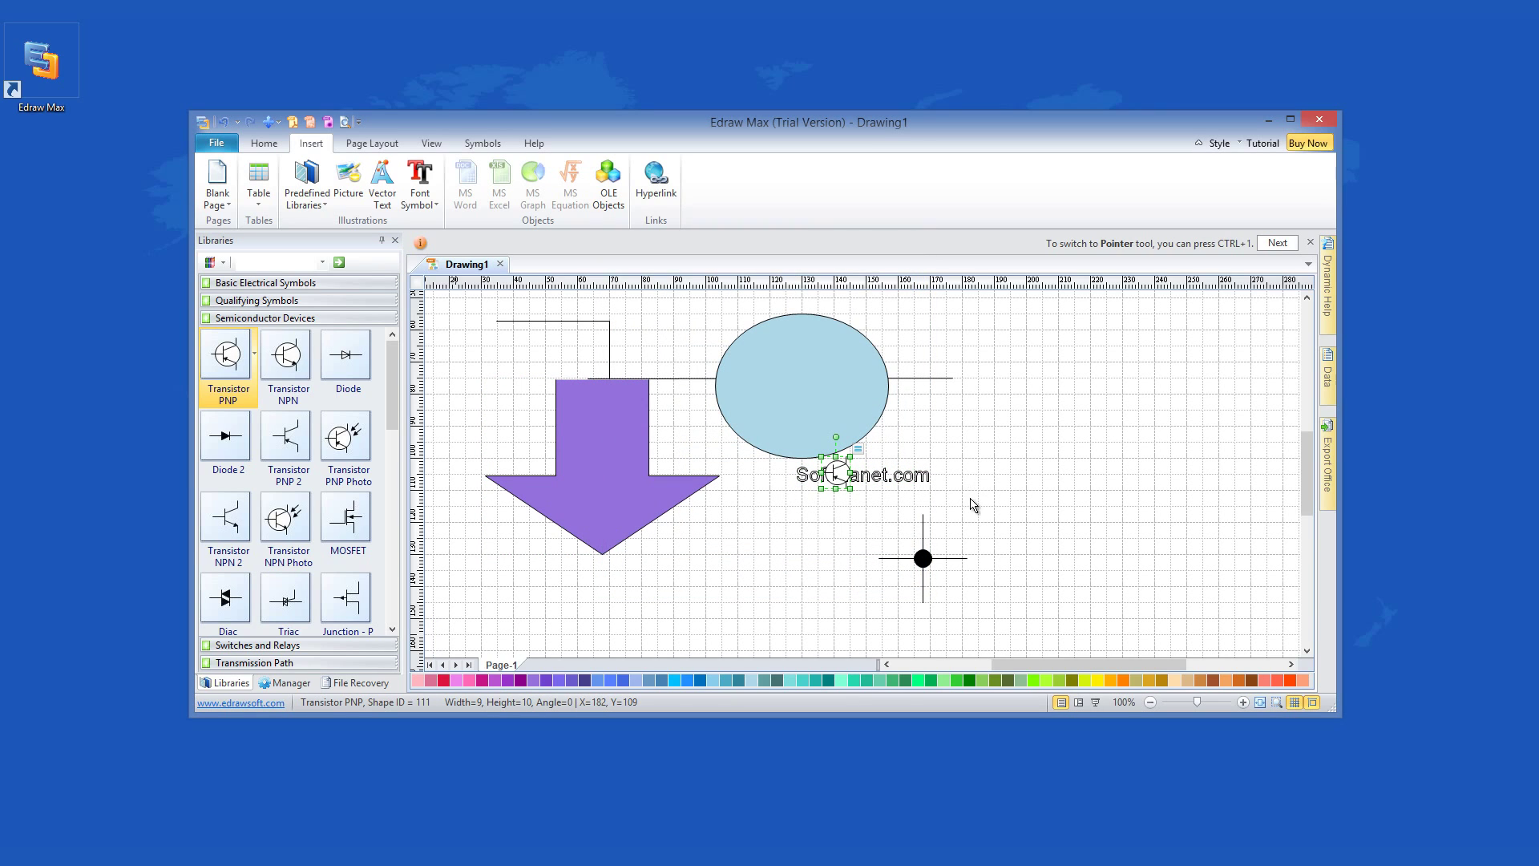
{"action": "key", "text": "ctrl+z"}
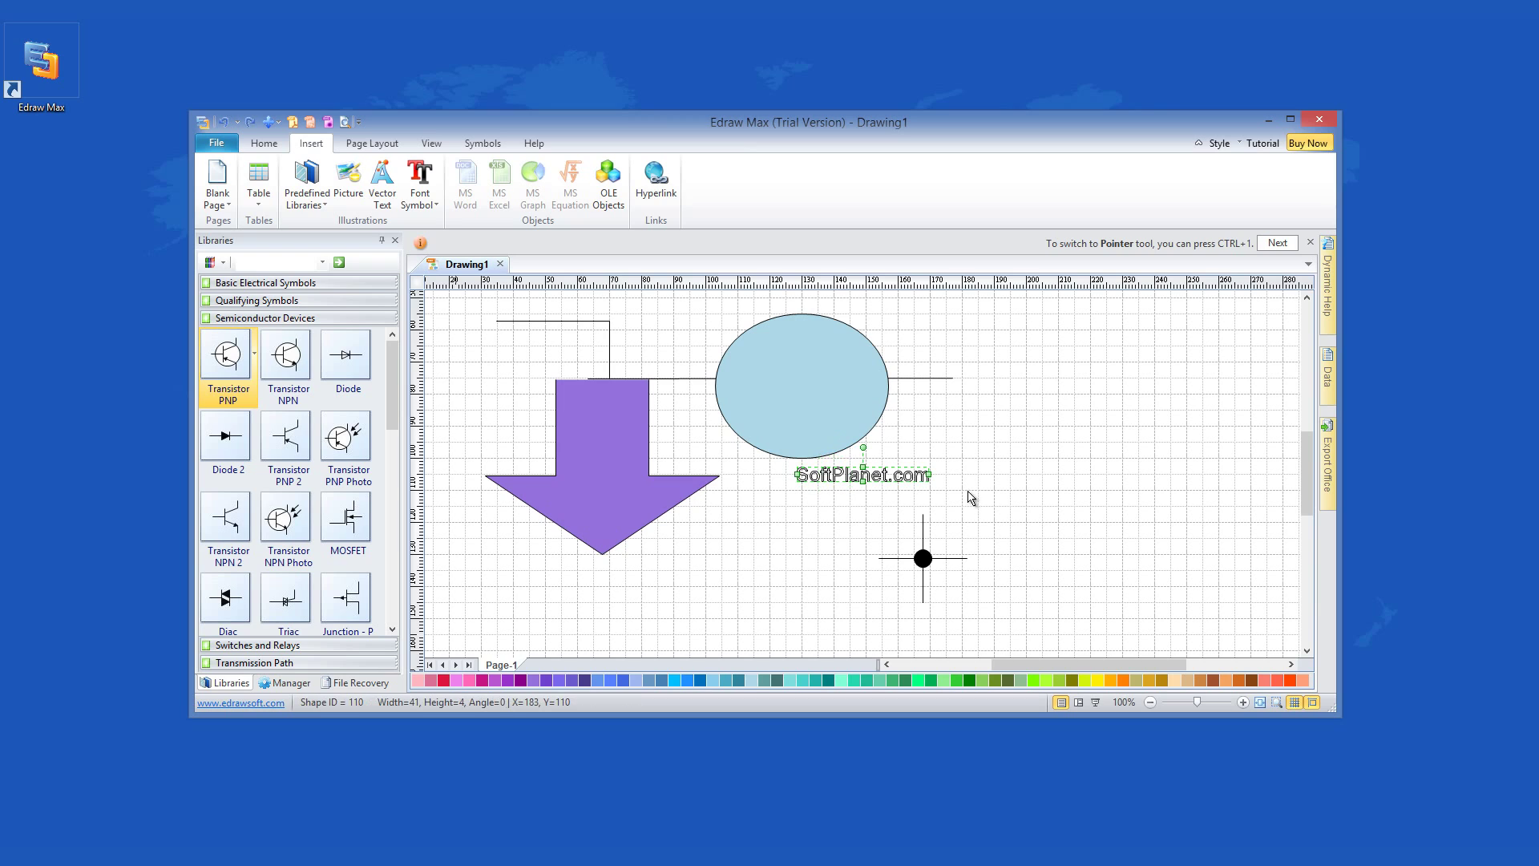
{"action": "double_click", "coordinate": [833, 473]}
{"action": "left_click", "coordinate": [882, 564]}
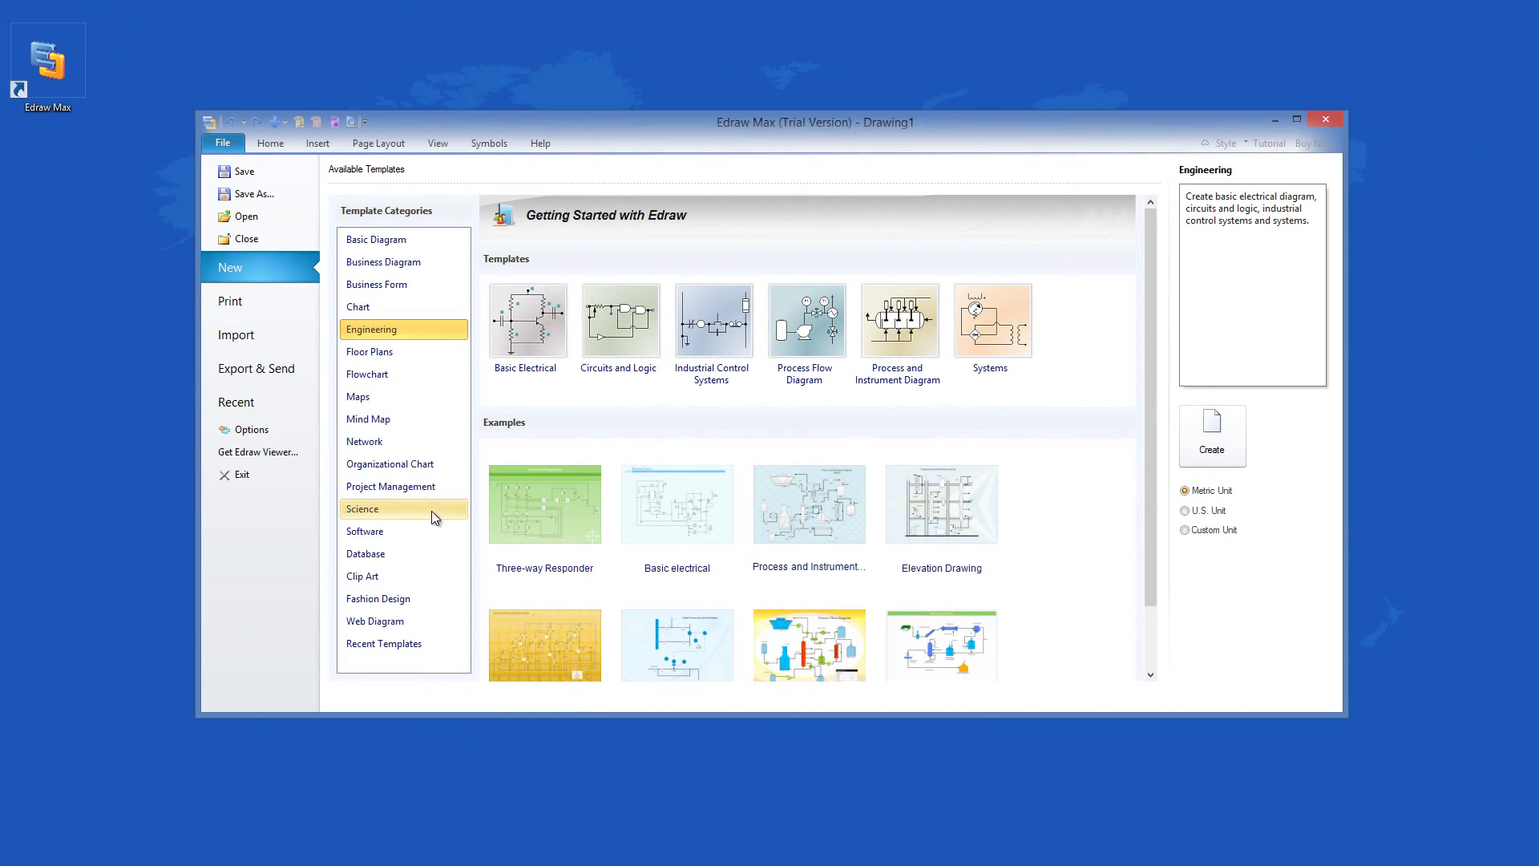
- Browse the Database and Clip Art template categories
{"action": "left_click", "coordinate": [405, 557]}
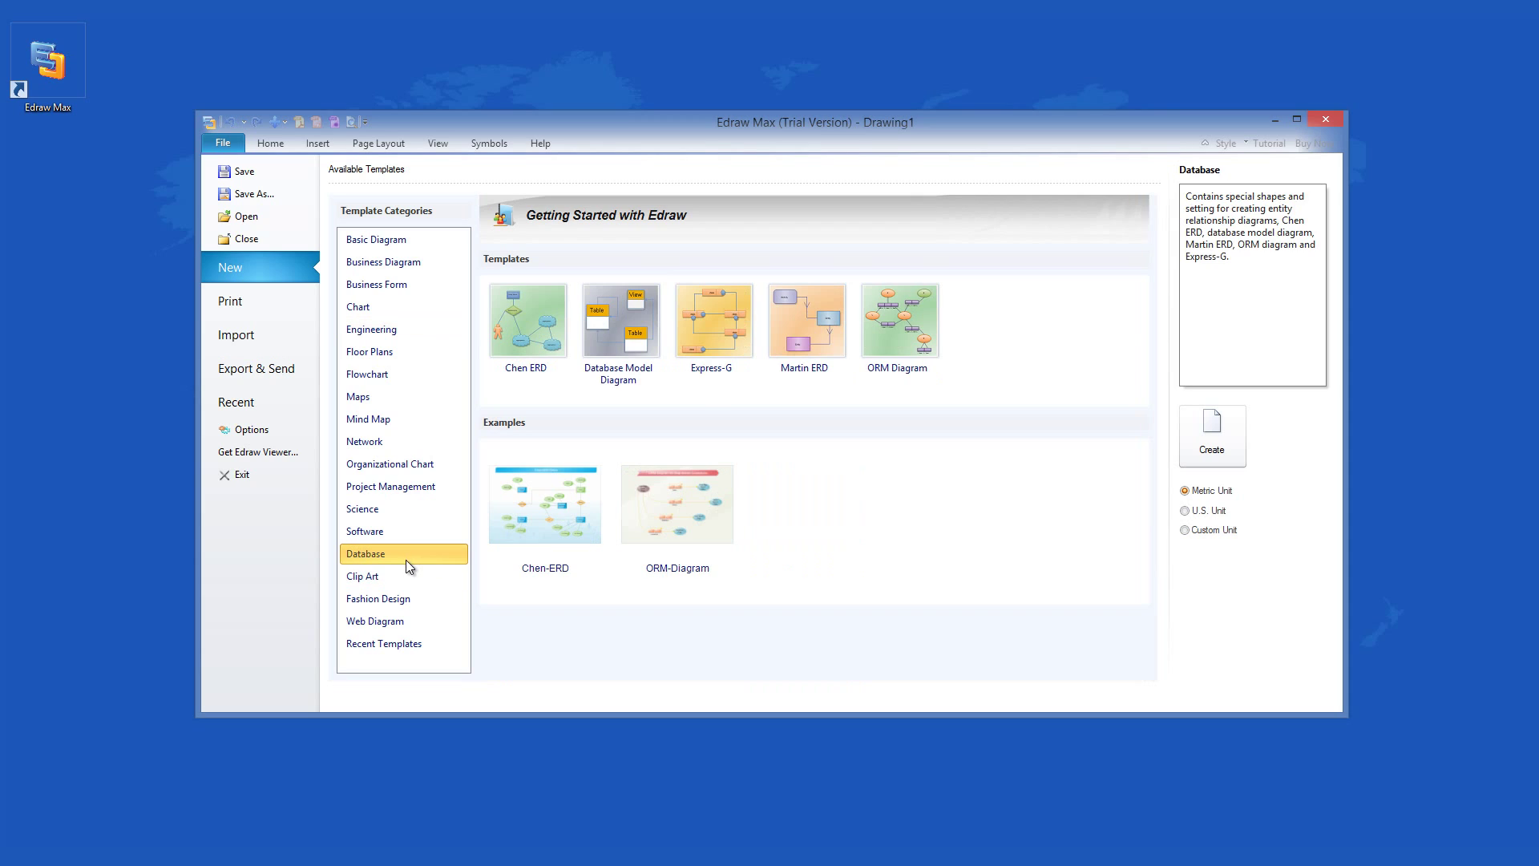
{"action": "left_click", "coordinate": [406, 577]}
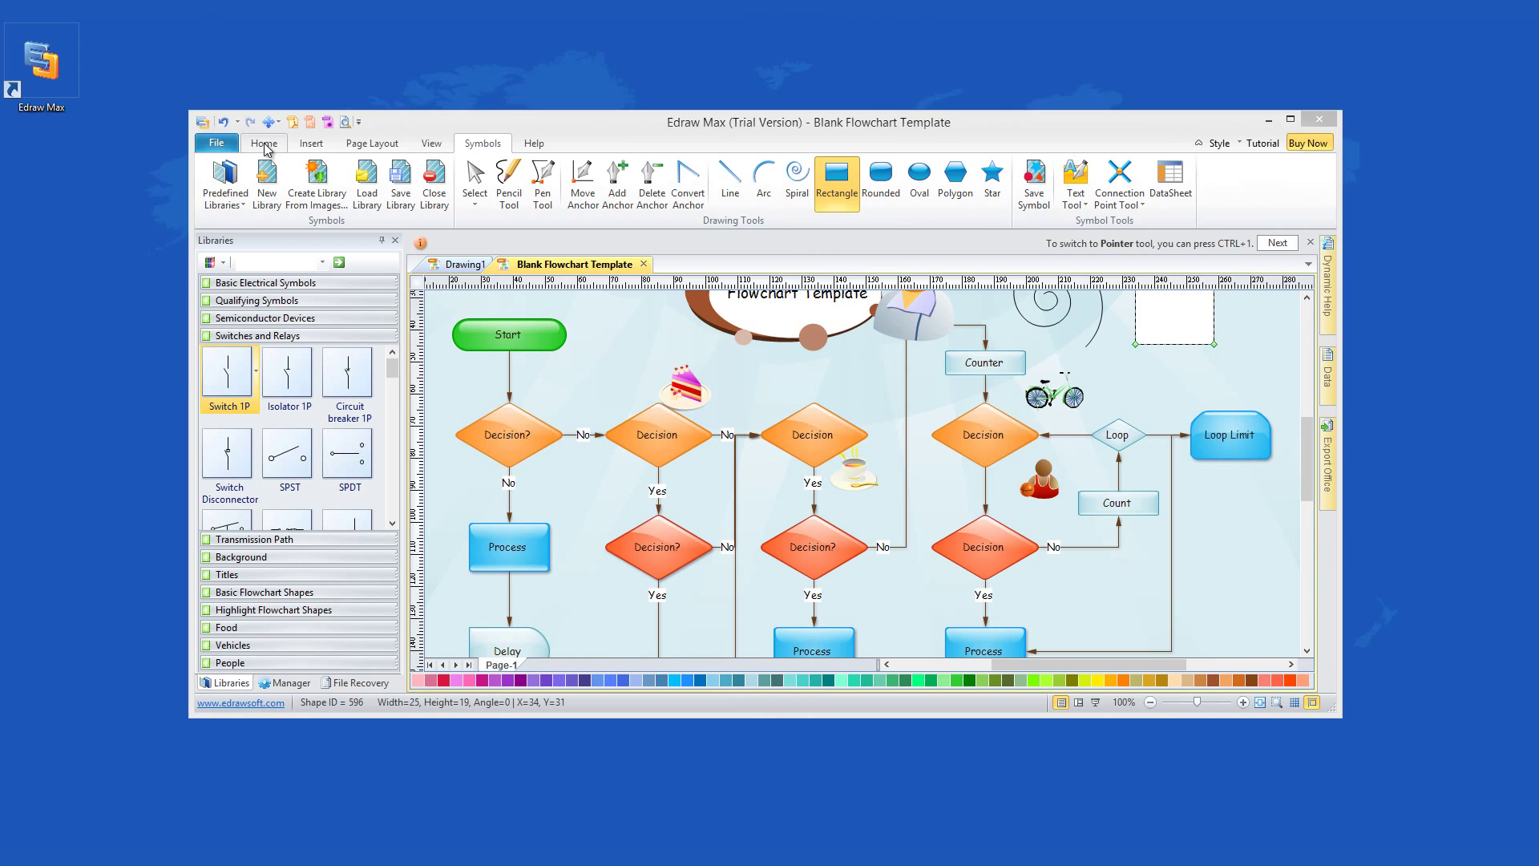
- Cycle through the Home, Insert, Page Layout, View, Symbols and Help ribbon tabs, then open the File page
{"action": "left_click", "coordinate": [265, 144]}
{"action": "left_click", "coordinate": [311, 145]}
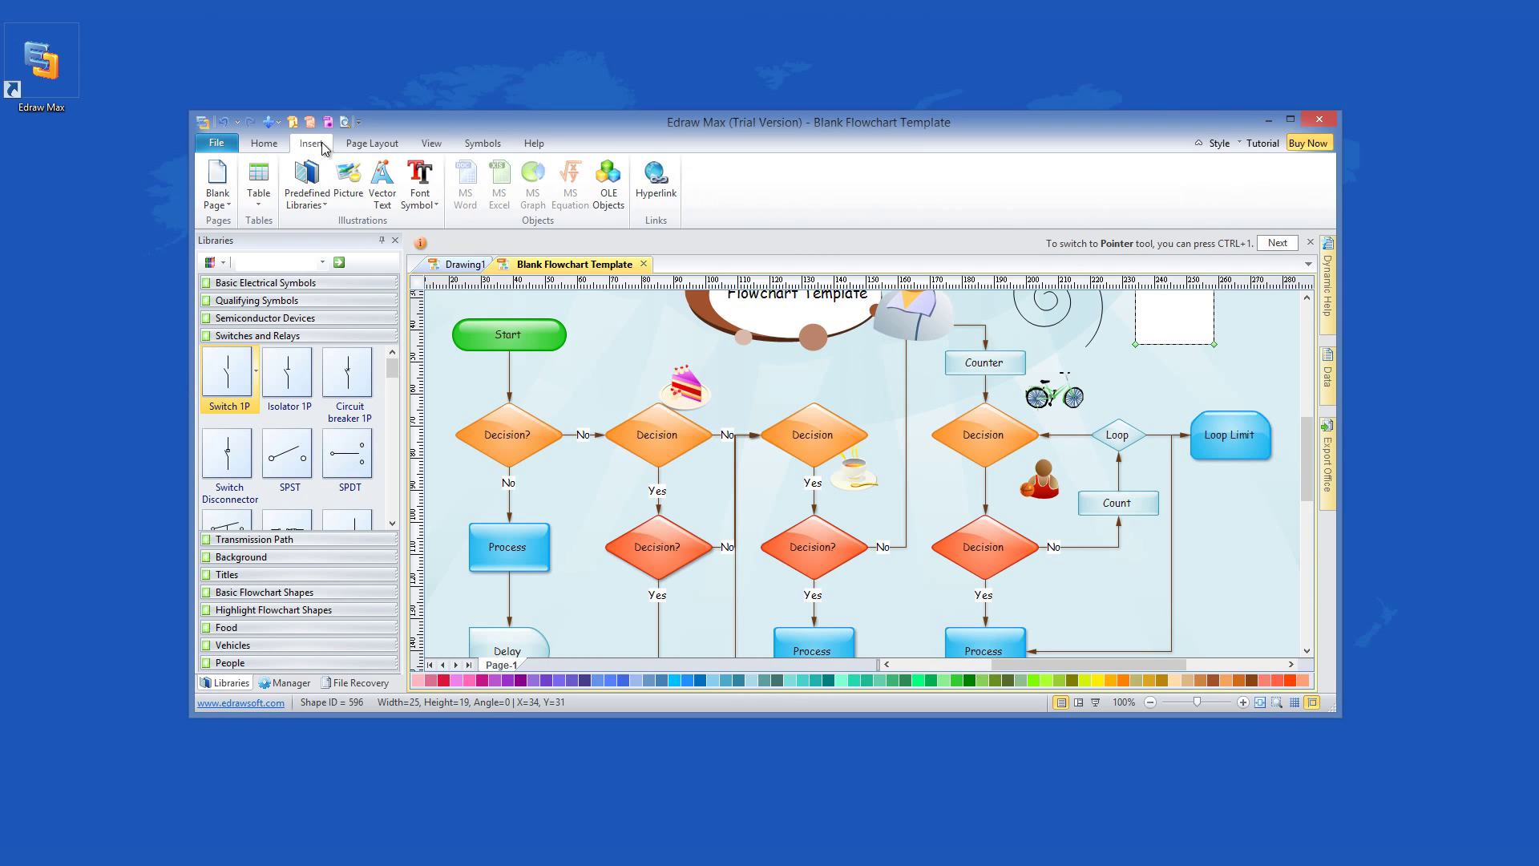
{"action": "left_click", "coordinate": [372, 145]}
{"action": "left_click", "coordinate": [432, 146]}
{"action": "left_click", "coordinate": [483, 144]}
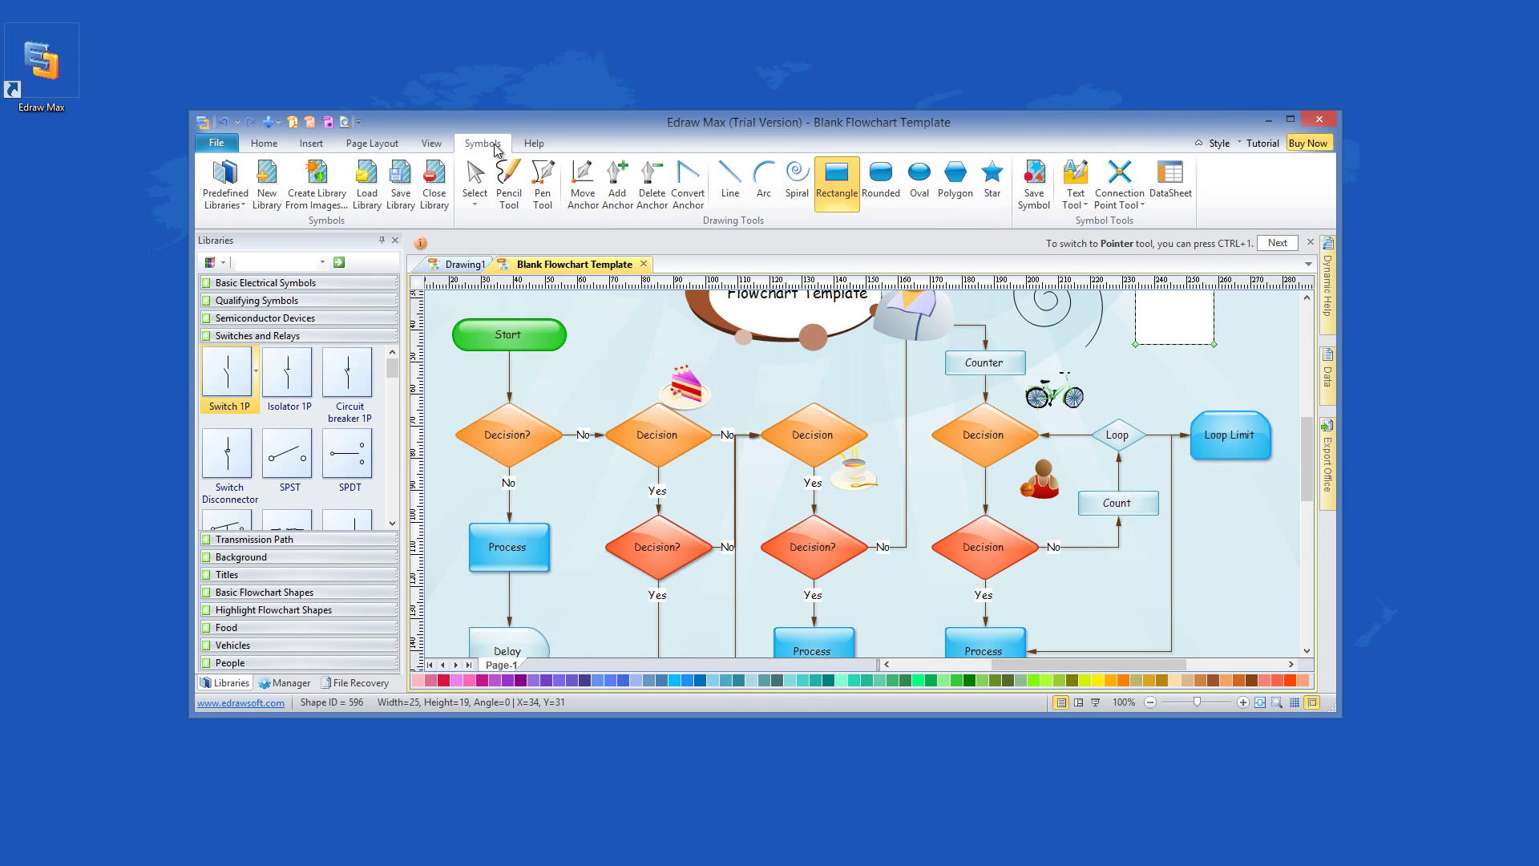
{"action": "left_click", "coordinate": [534, 144]}
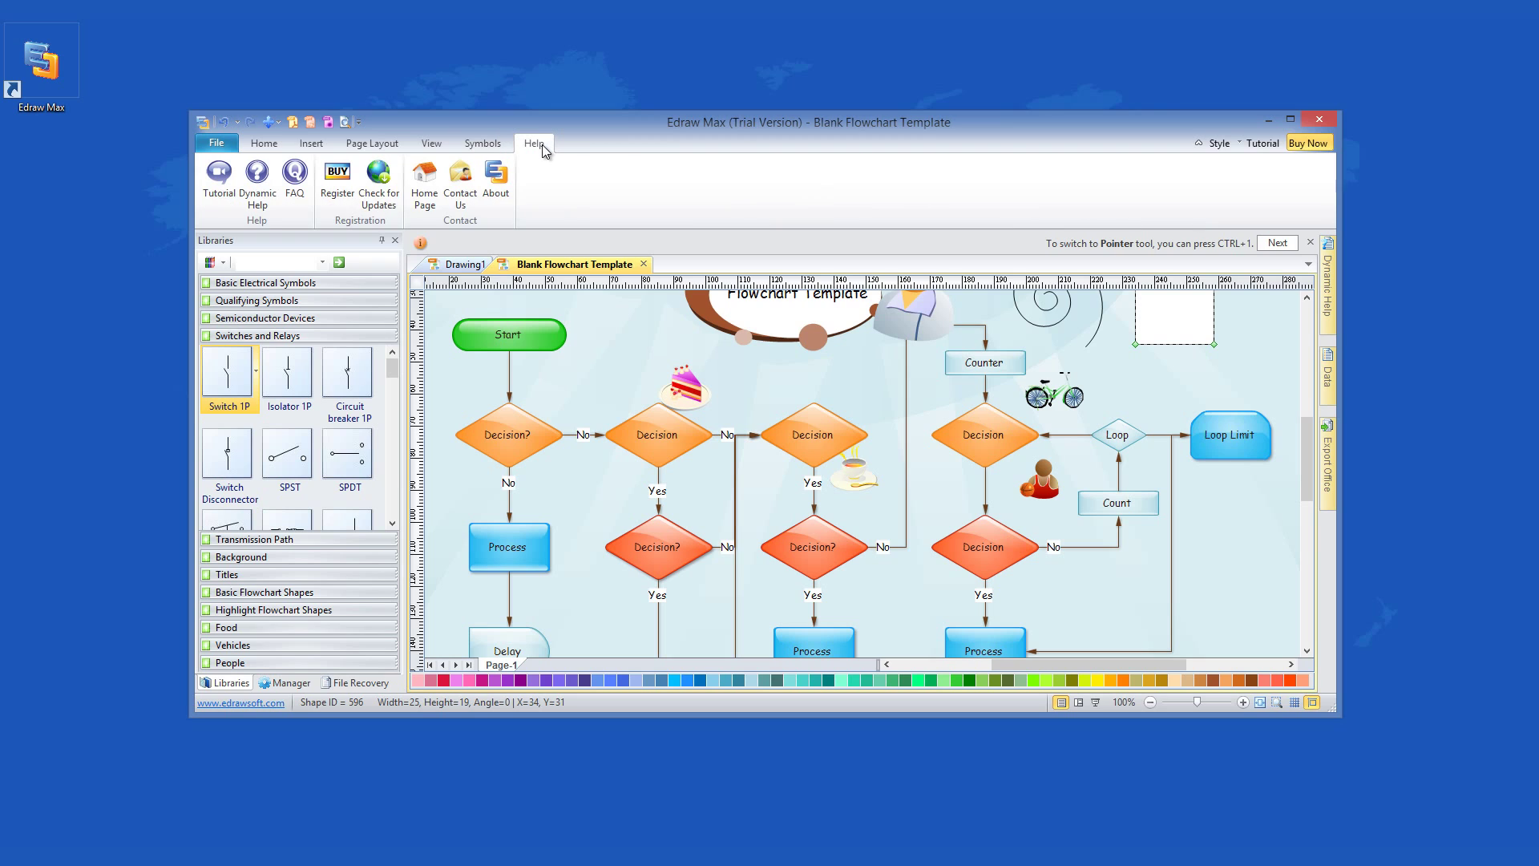
{"action": "left_click", "coordinate": [482, 144]}
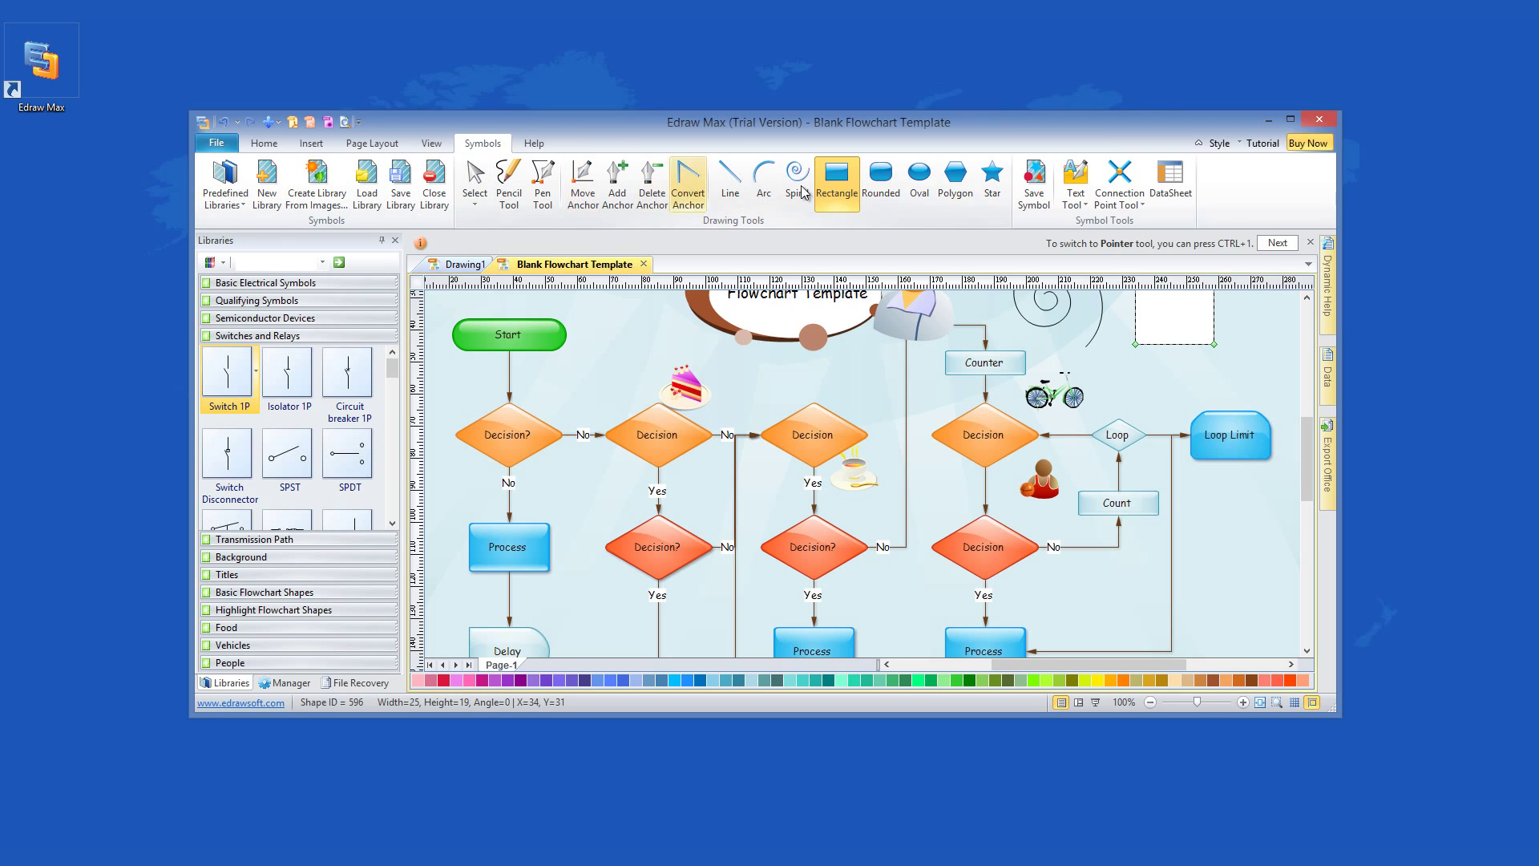
{"action": "left_click", "coordinate": [430, 145]}
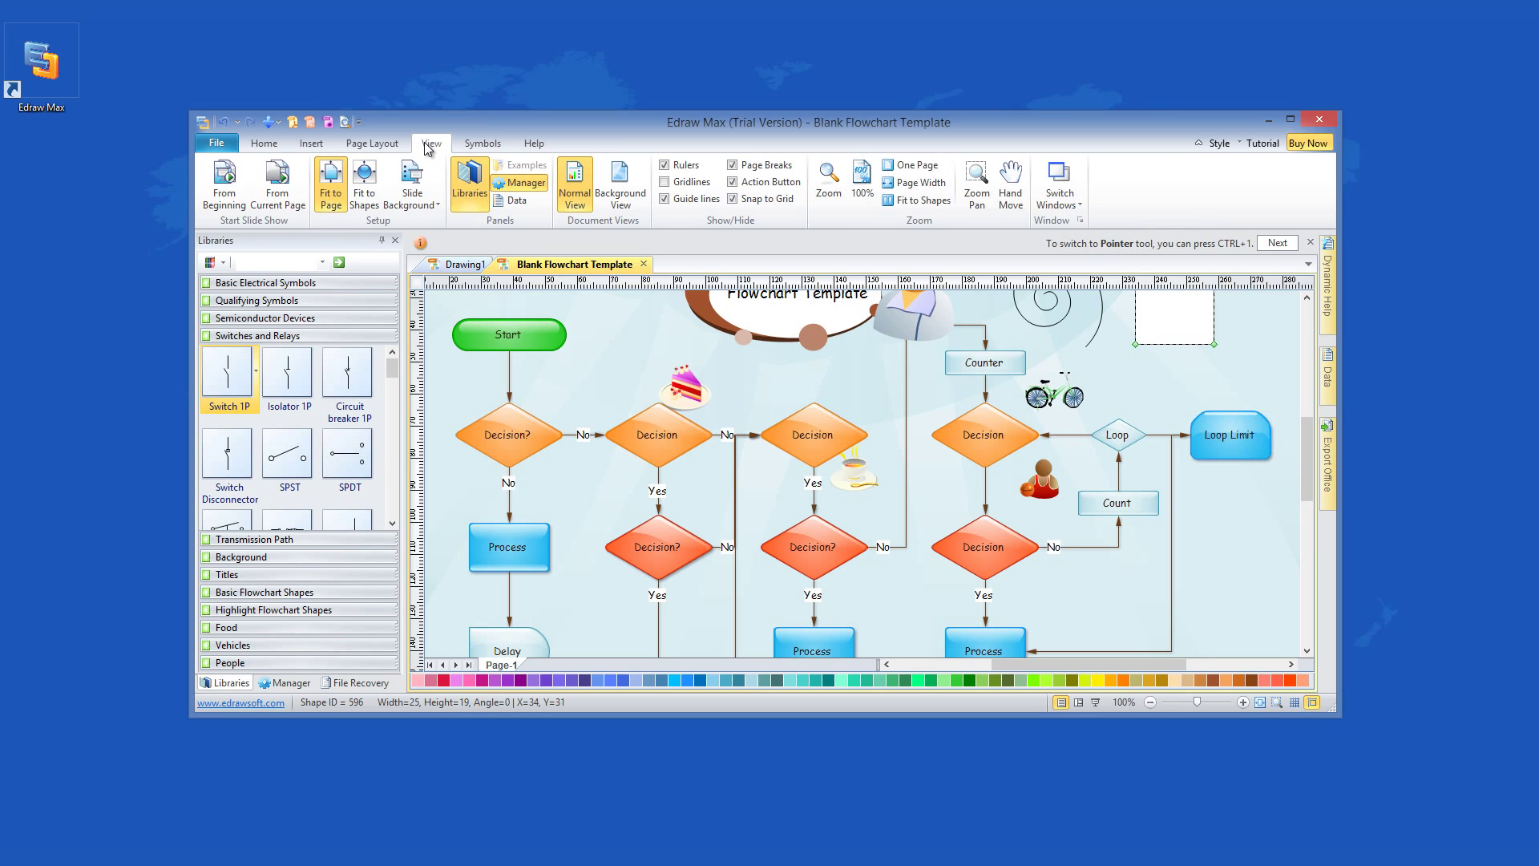
{"action": "left_click", "coordinate": [221, 146]}
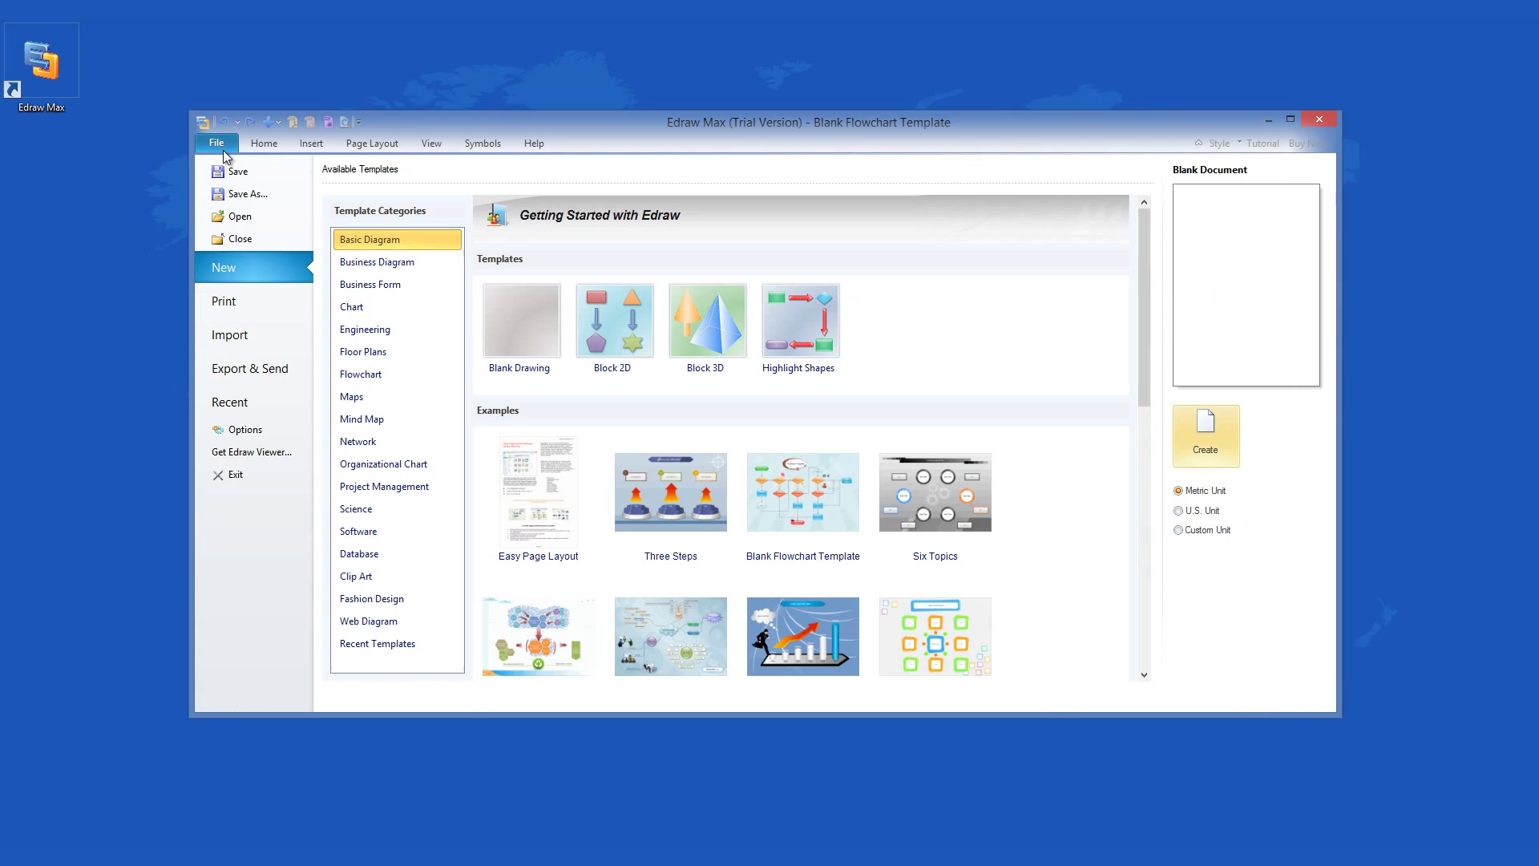
- Review the General, Snap & Glue and Quick Access Toolbar options pages, then close Options unchanged
{"action": "left_click", "coordinate": [247, 430]}
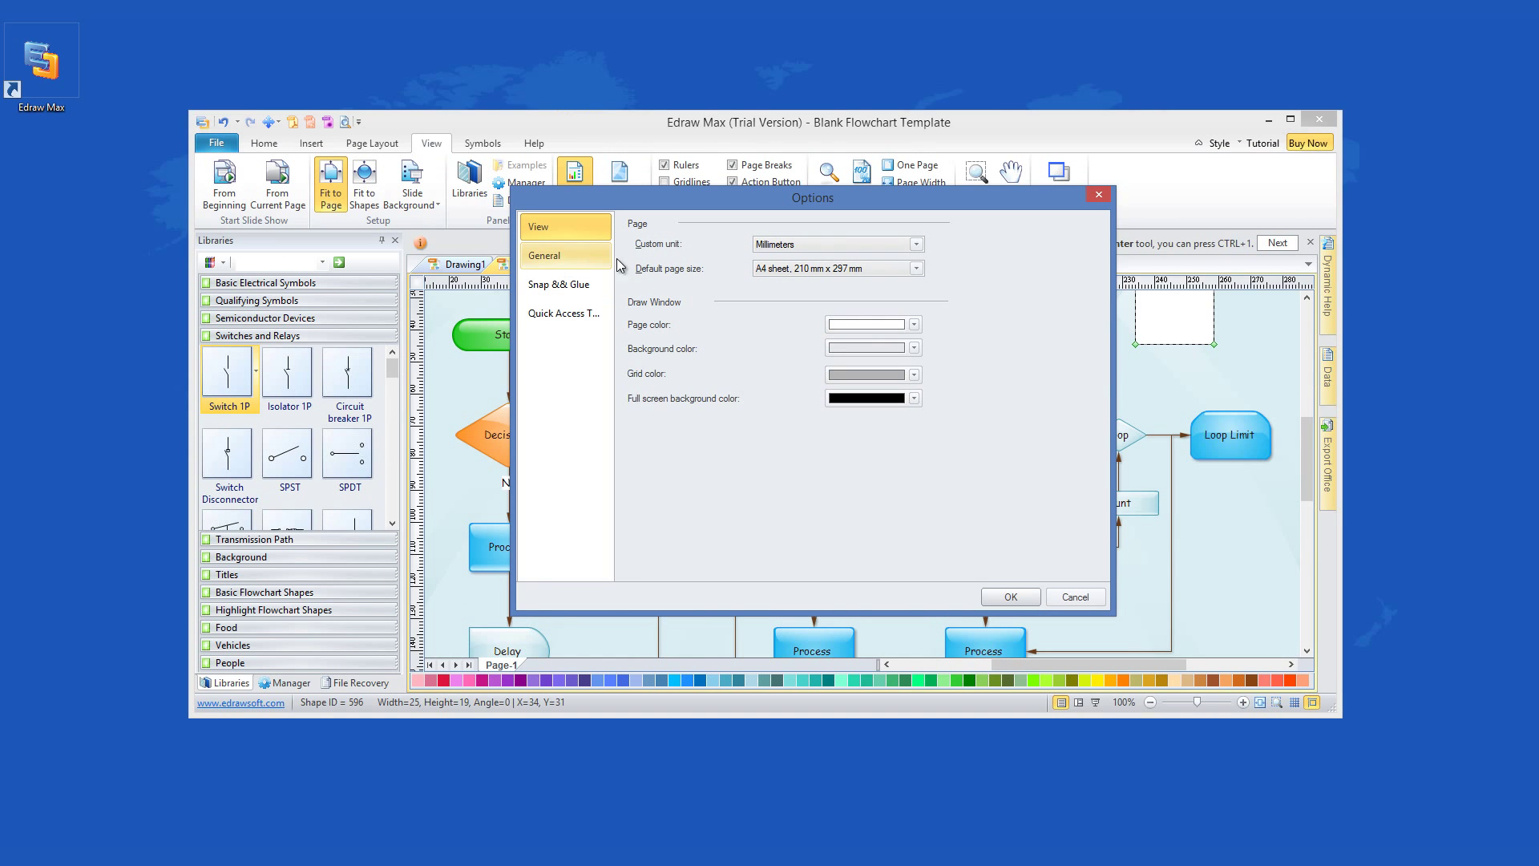
{"action": "left_click", "coordinate": [571, 258]}
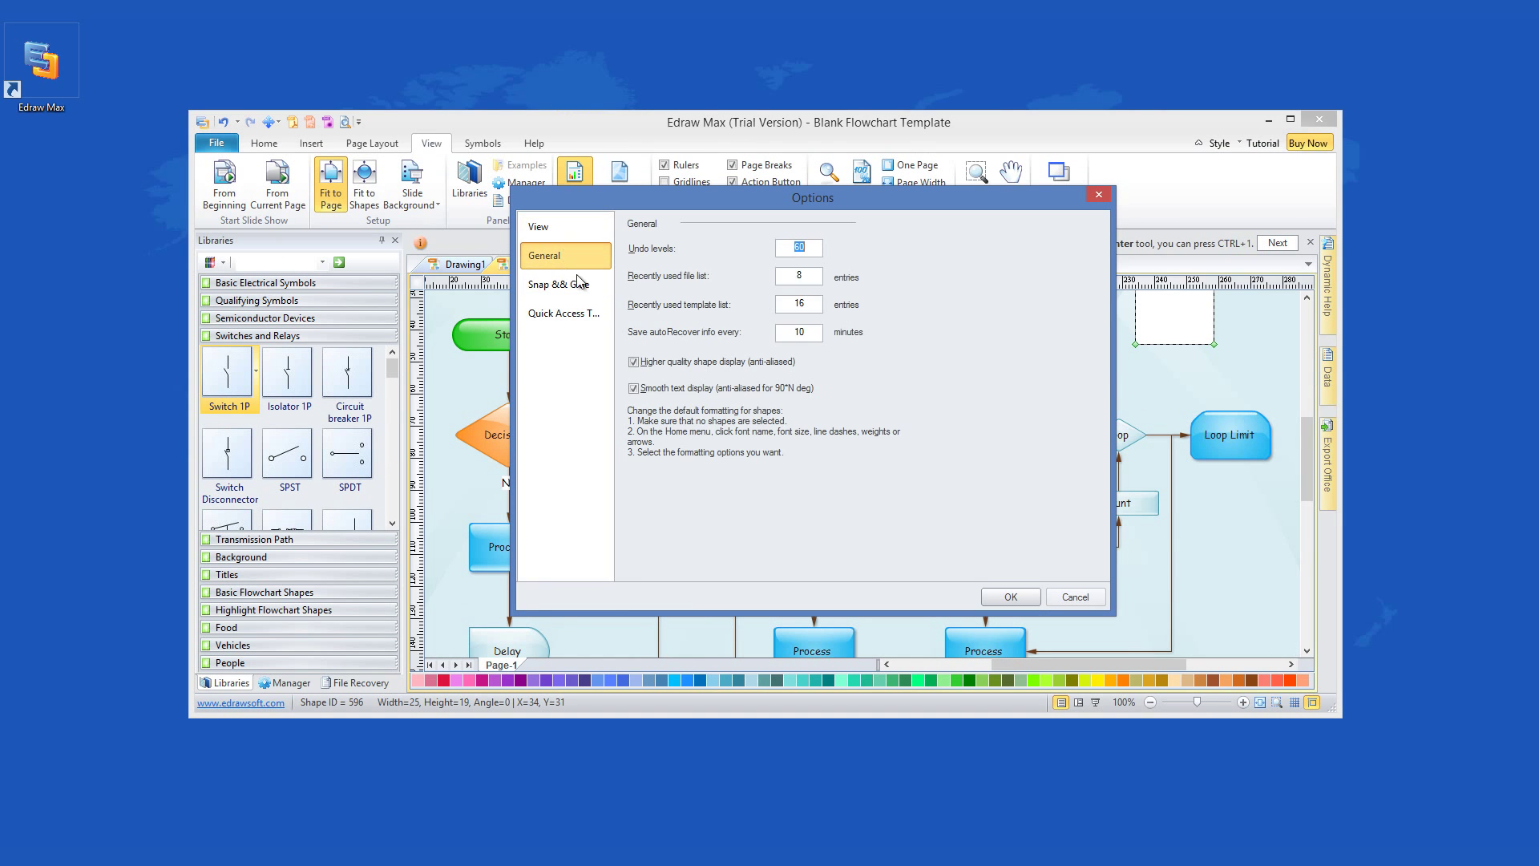
{"action": "left_click", "coordinate": [553, 286]}
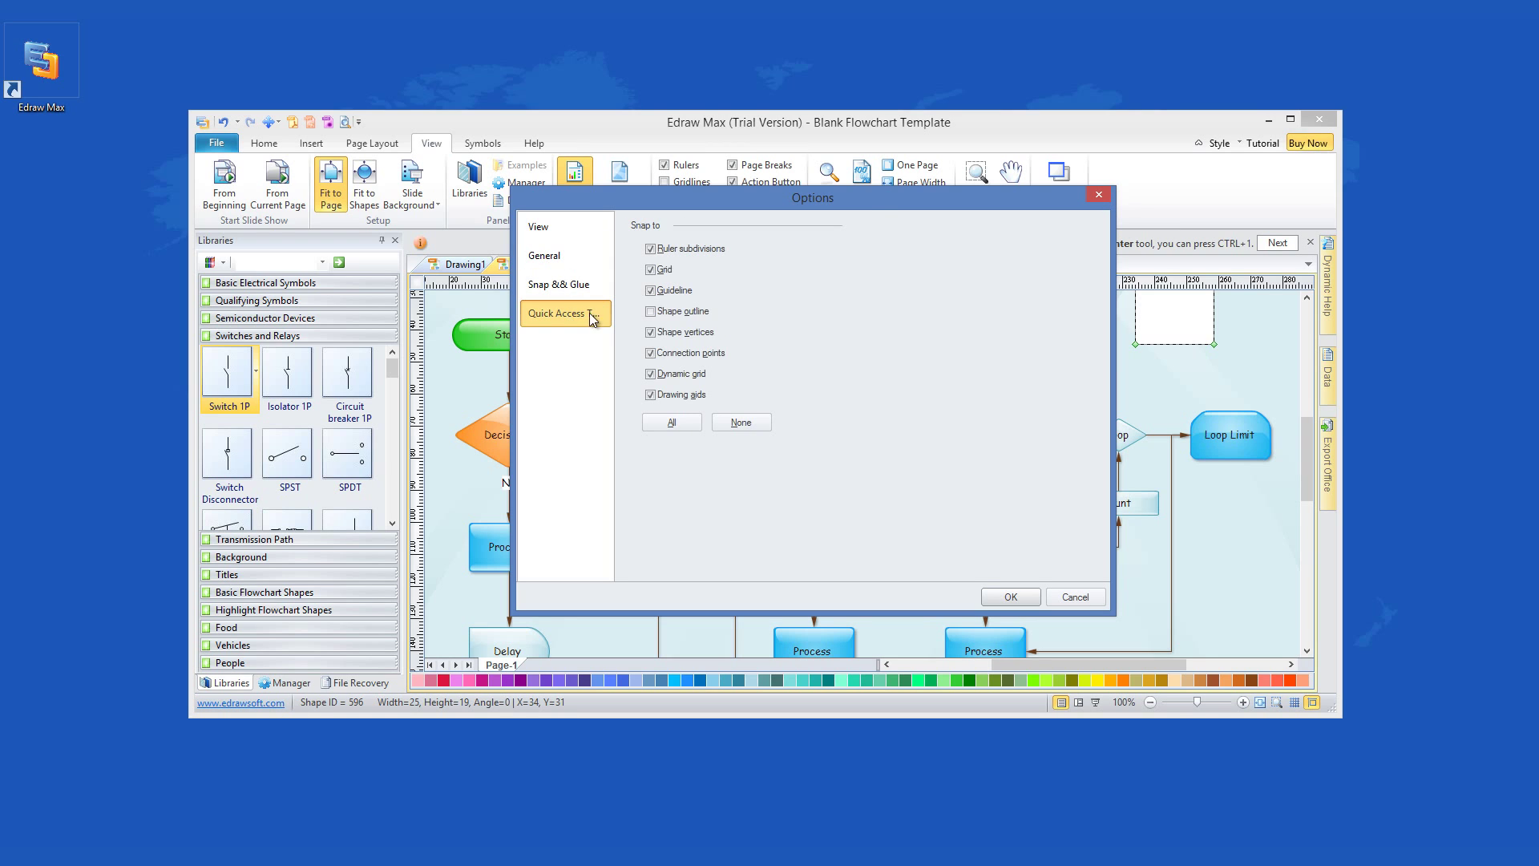
{"action": "left_click", "coordinate": [585, 313]}
{"action": "left_click", "coordinate": [1110, 195]}
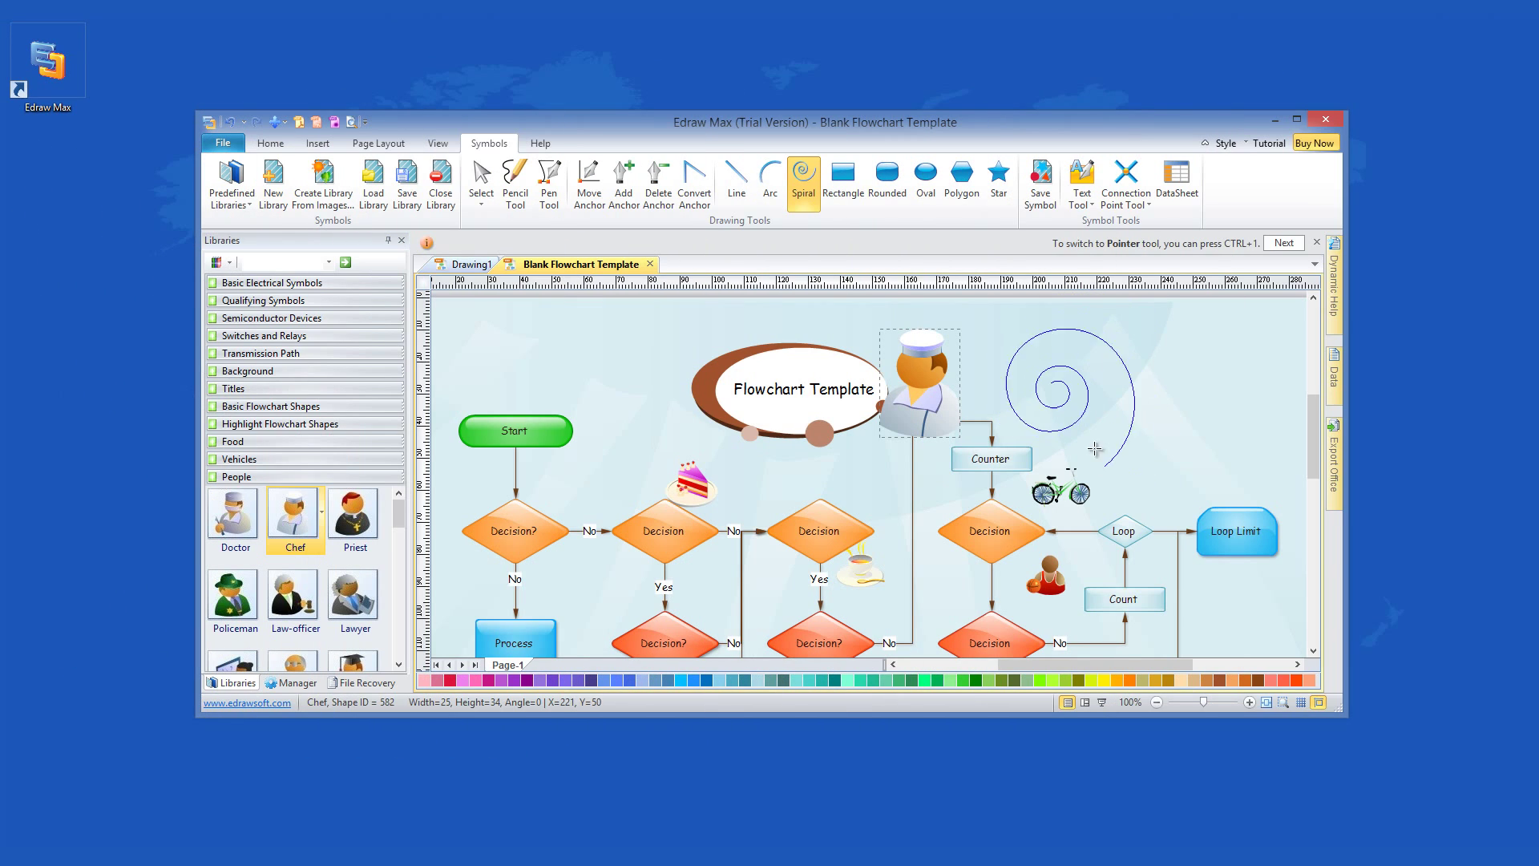
- Draw a spiral near the top right of the chart, with a rectangle just to its right
{"action": "left_click_drag", "start_coordinate": [1095, 449], "coordinate": [1086, 457]}
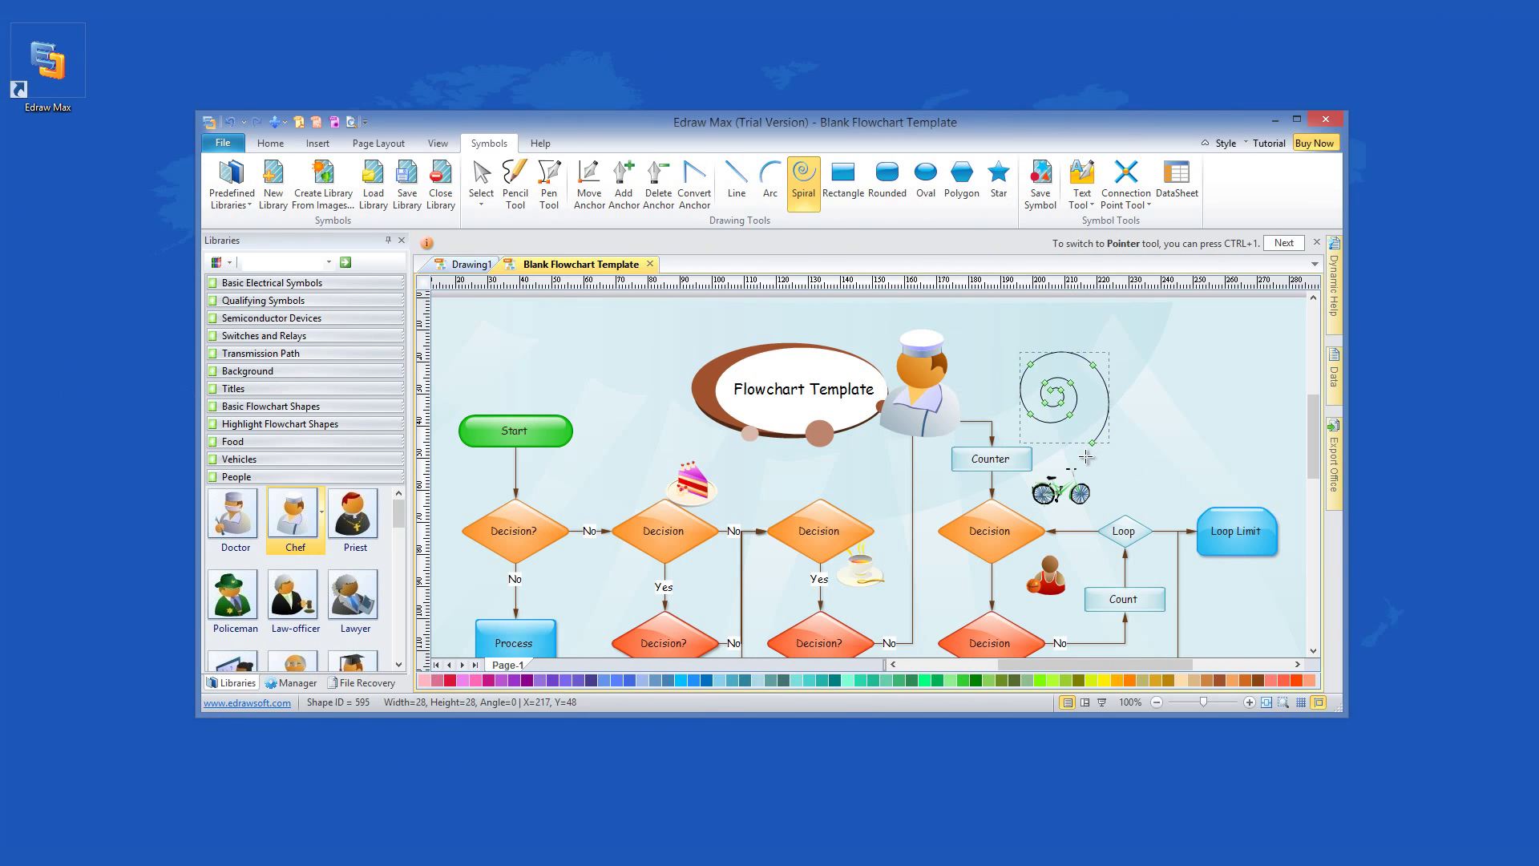
{"action": "left_click", "coordinate": [695, 183]}
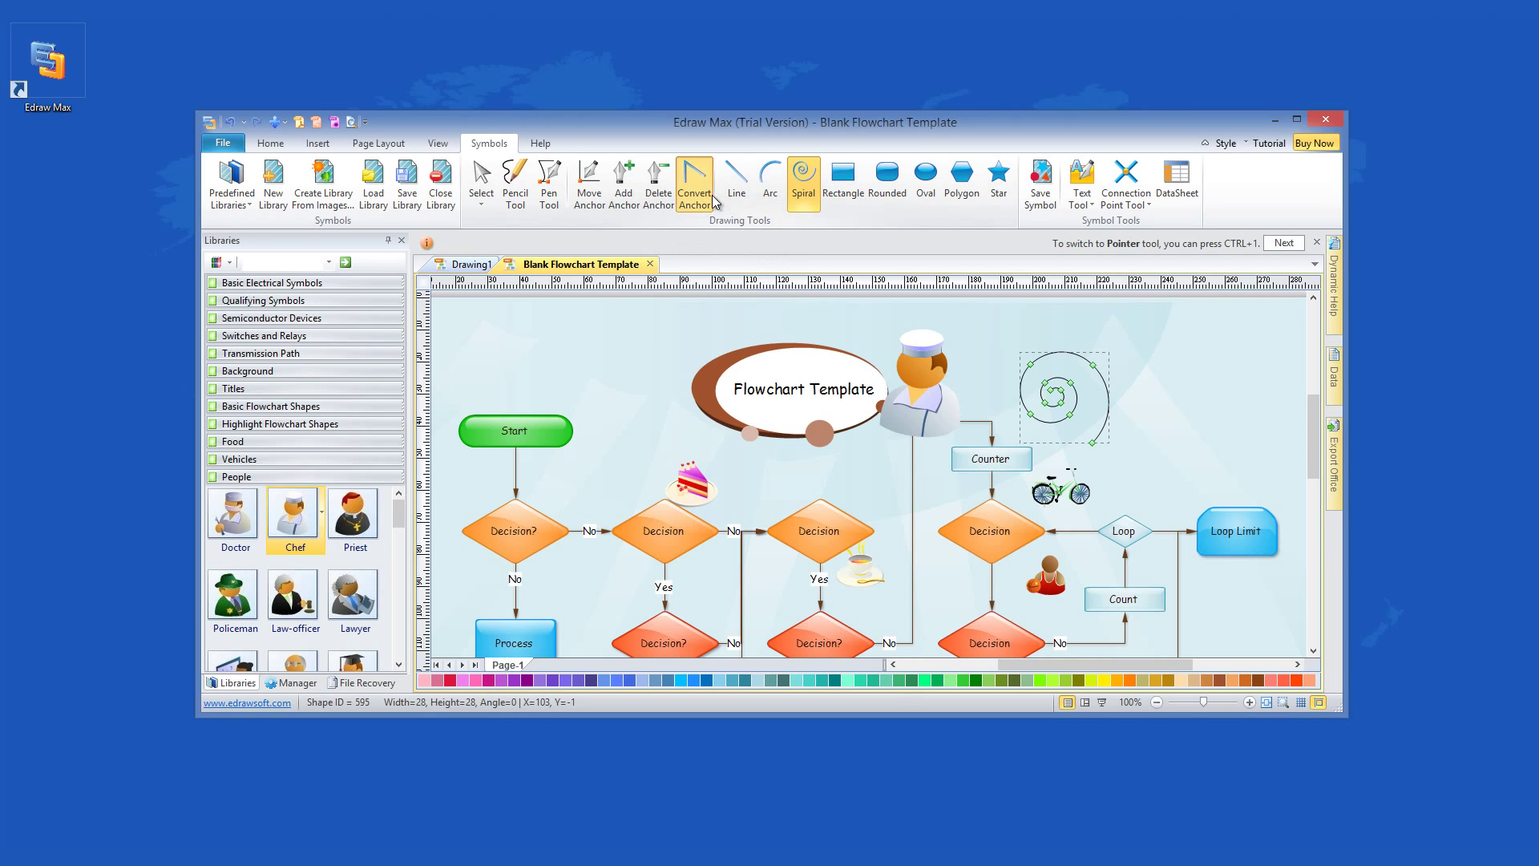
{"action": "left_click", "coordinate": [843, 180]}
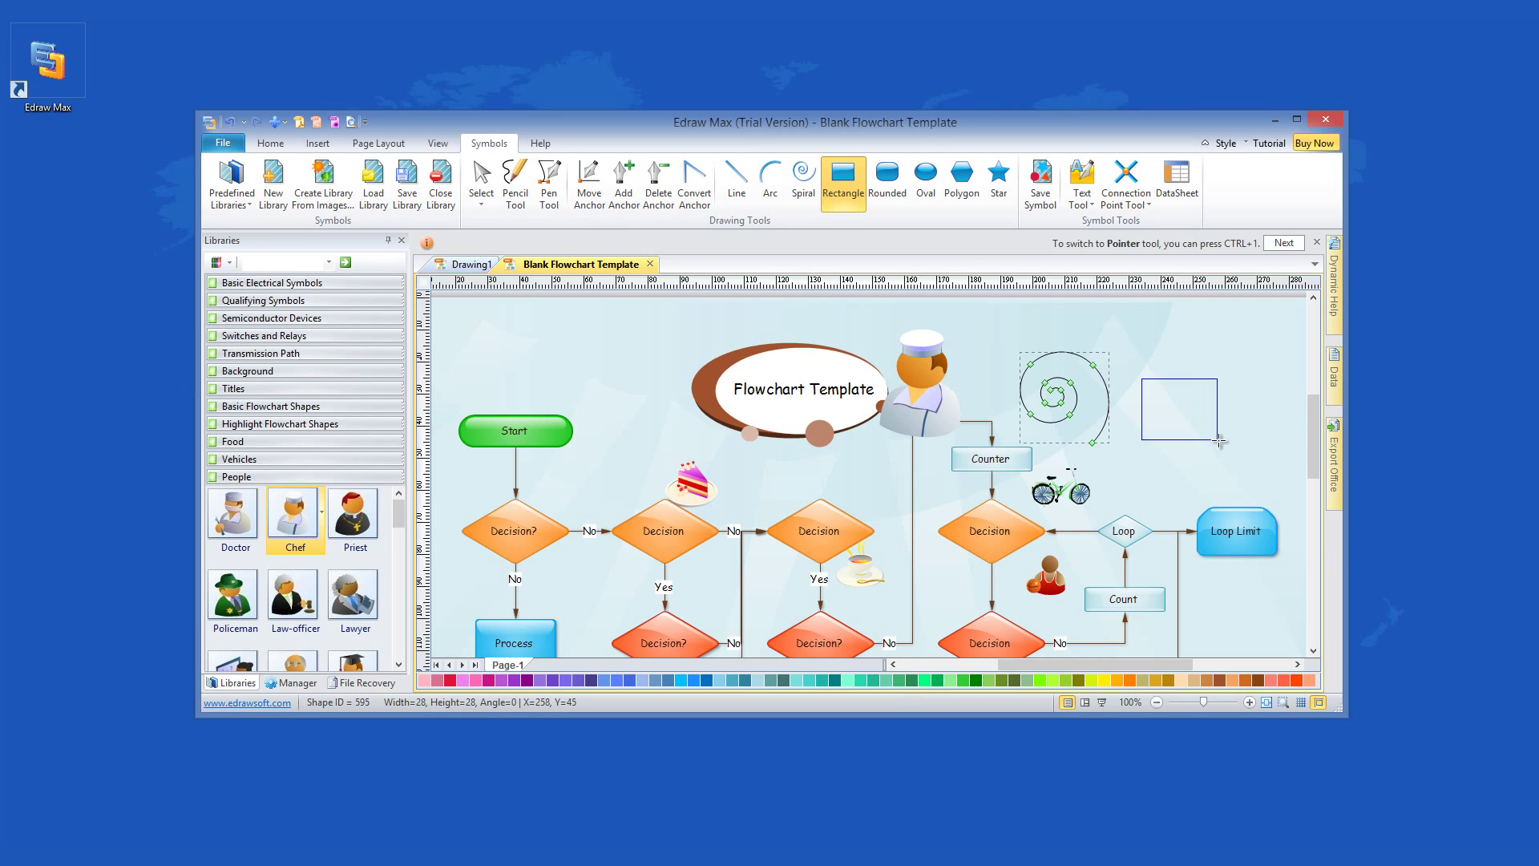
{"action": "left_click_drag", "start_coordinate": [1218, 441], "coordinate": [1220, 440]}
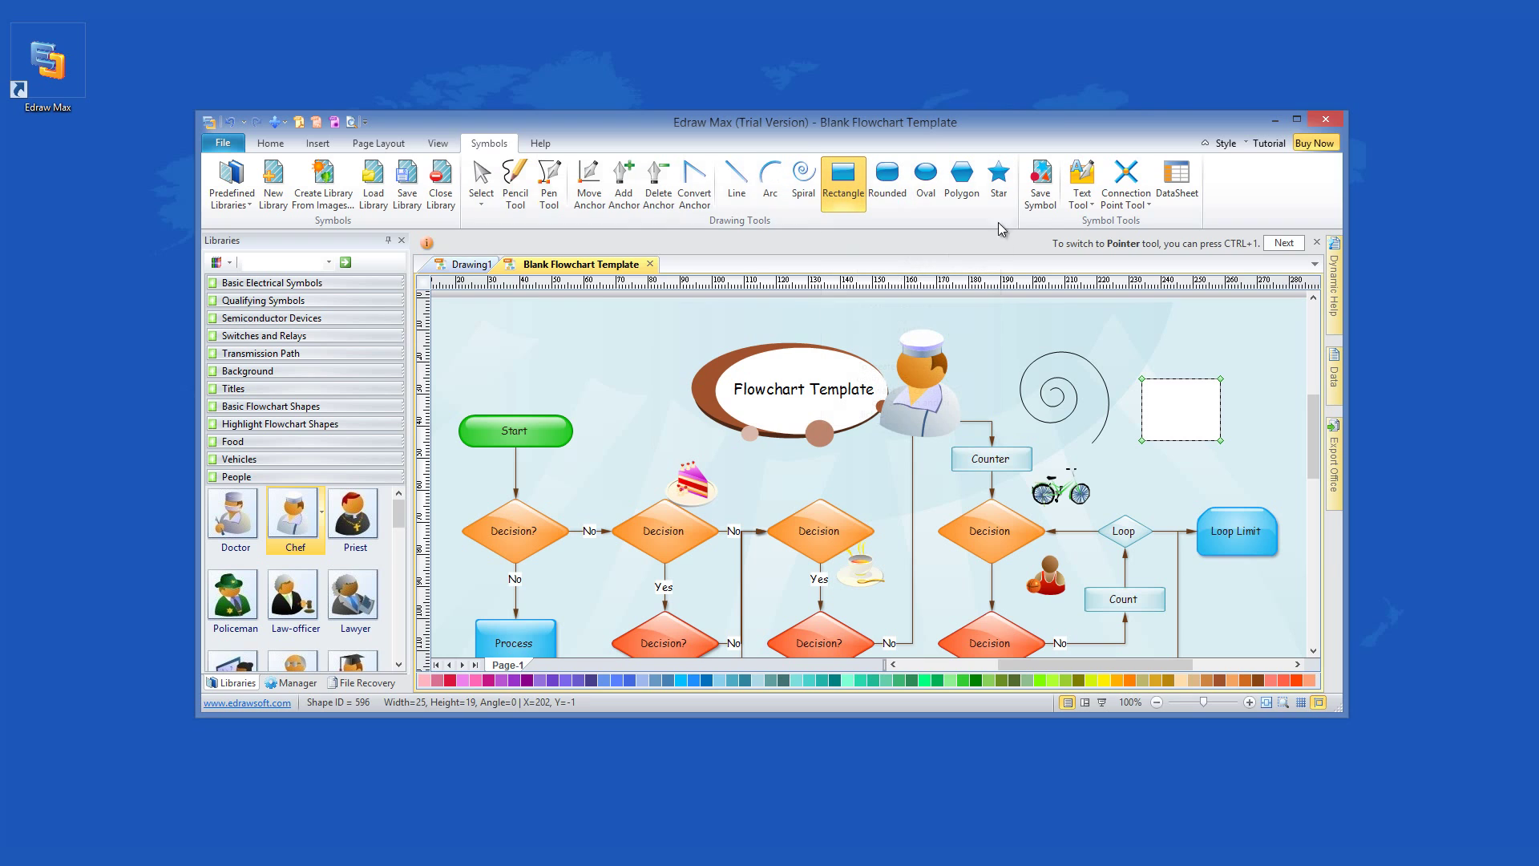
- Start saving the shape as a symbol and cancel, then review the text and connection point options
{"action": "left_click", "coordinate": [1041, 184]}
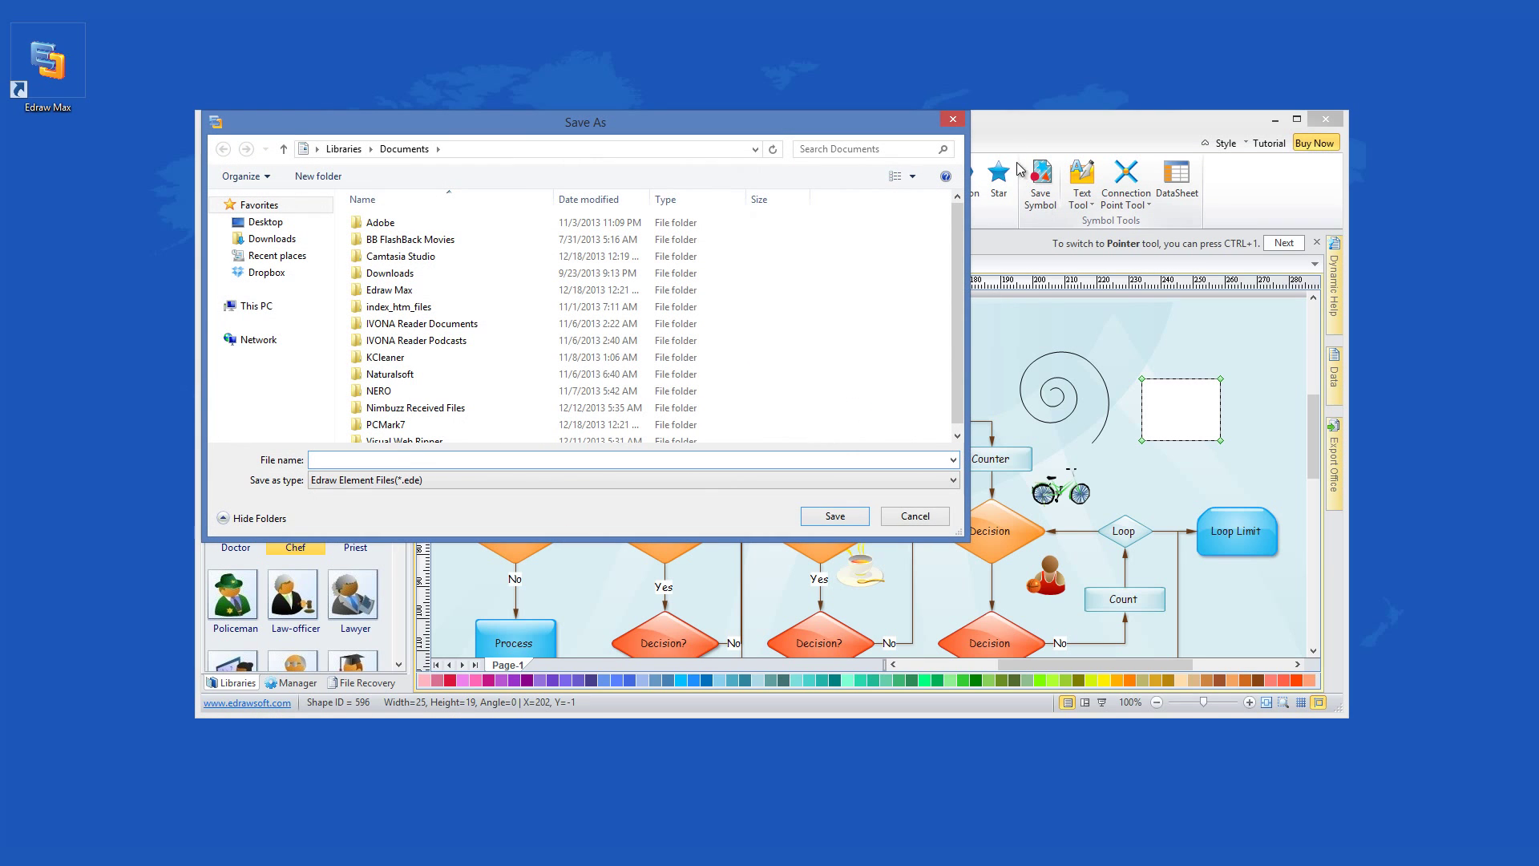
{"action": "left_click", "coordinate": [953, 121]}
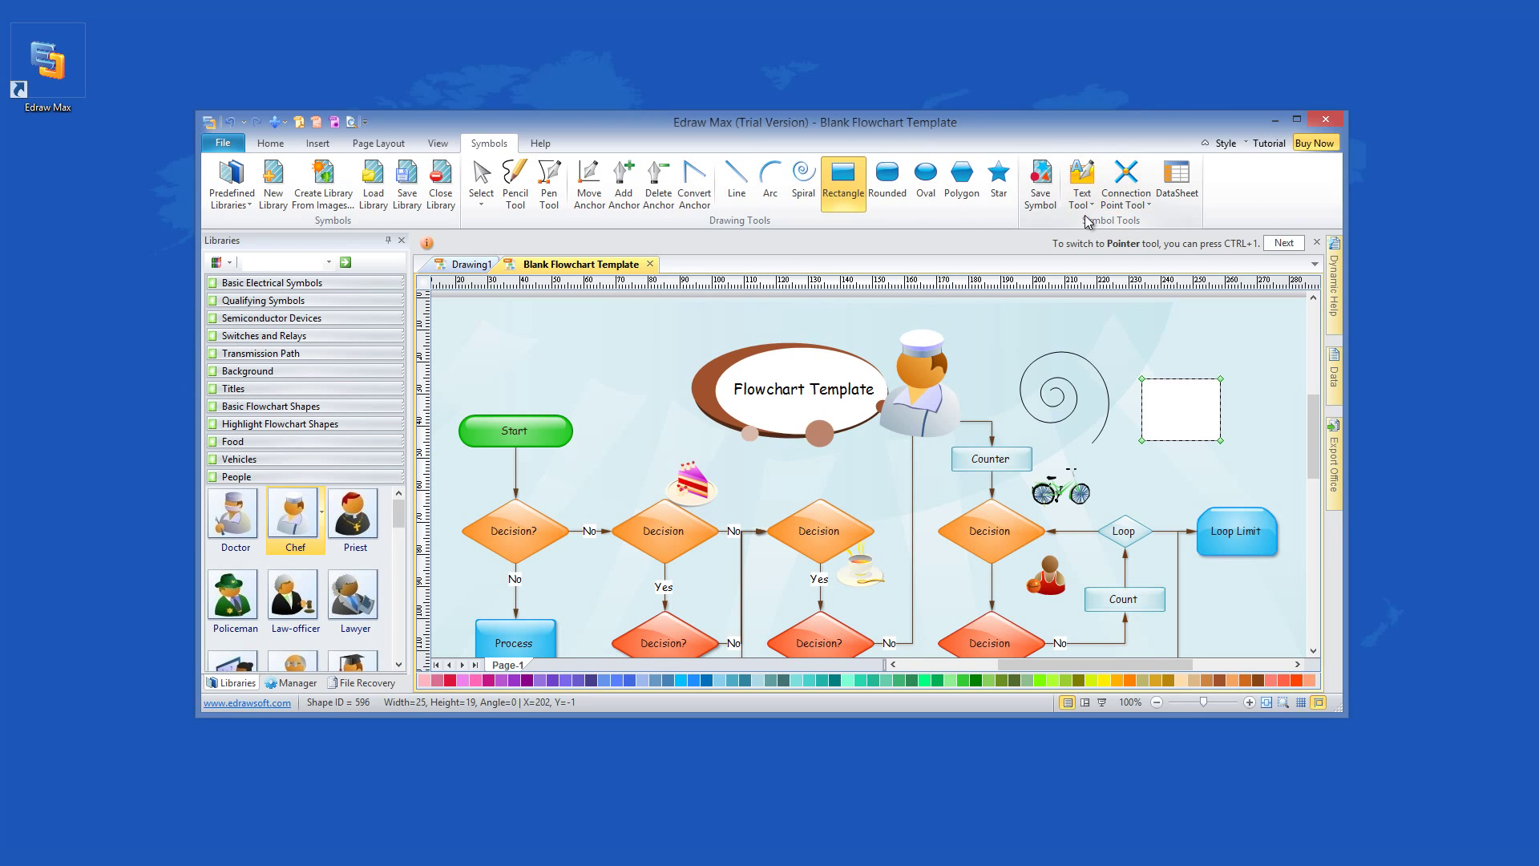
{"action": "left_click", "coordinate": [1091, 206]}
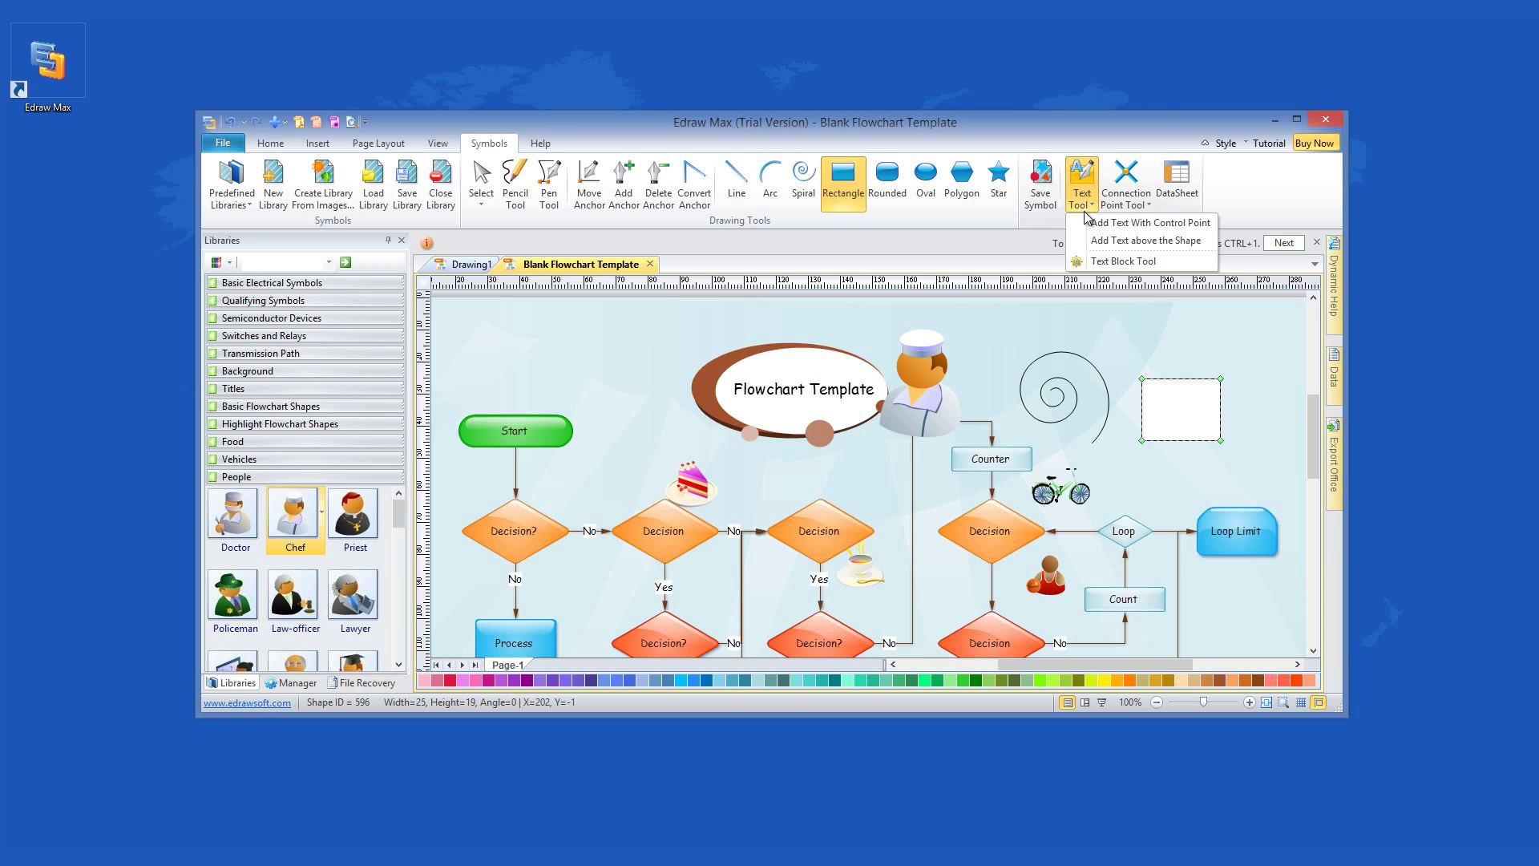
{"action": "left_click", "coordinate": [1133, 198]}
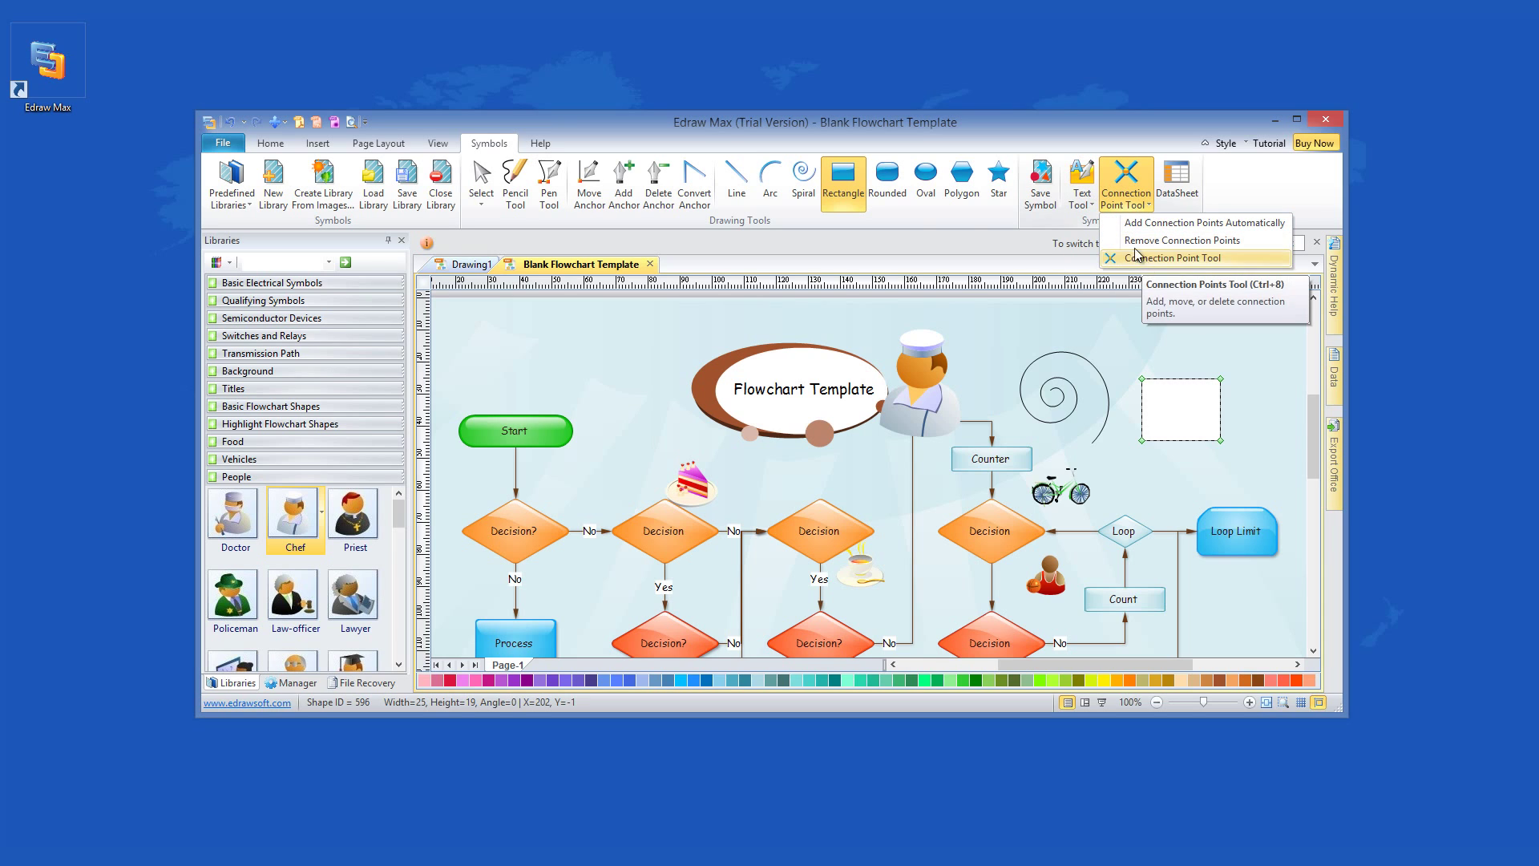
{"action": "left_click", "coordinate": [941, 225]}
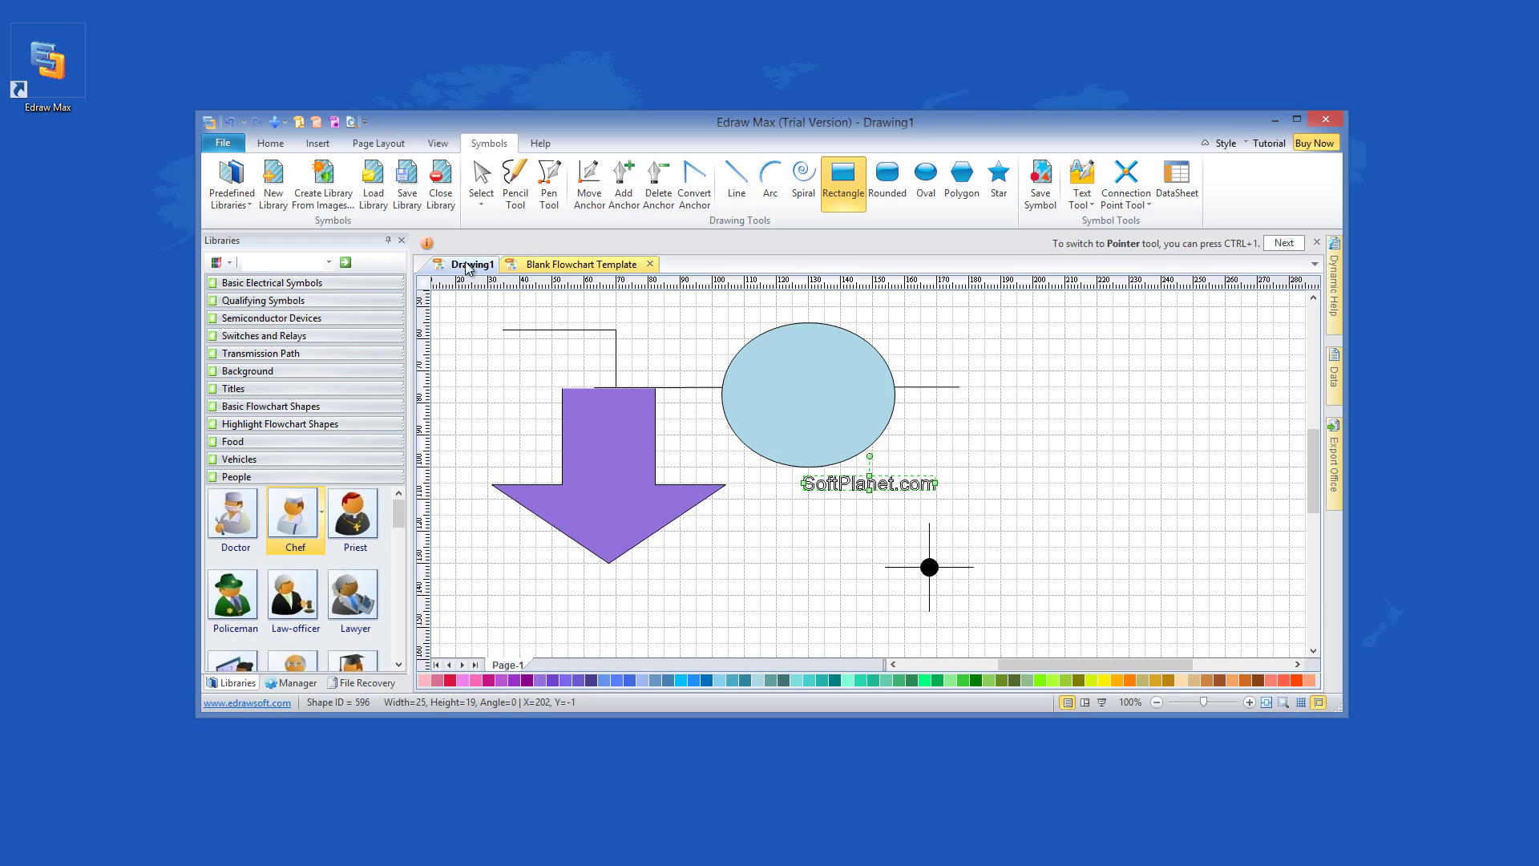
- Switch to Drawing1 and back, then expand the Vehicles and Switches and Relays symbol libraries
{"action": "left_click", "coordinate": [473, 264]}
{"action": "left_click", "coordinate": [534, 265]}
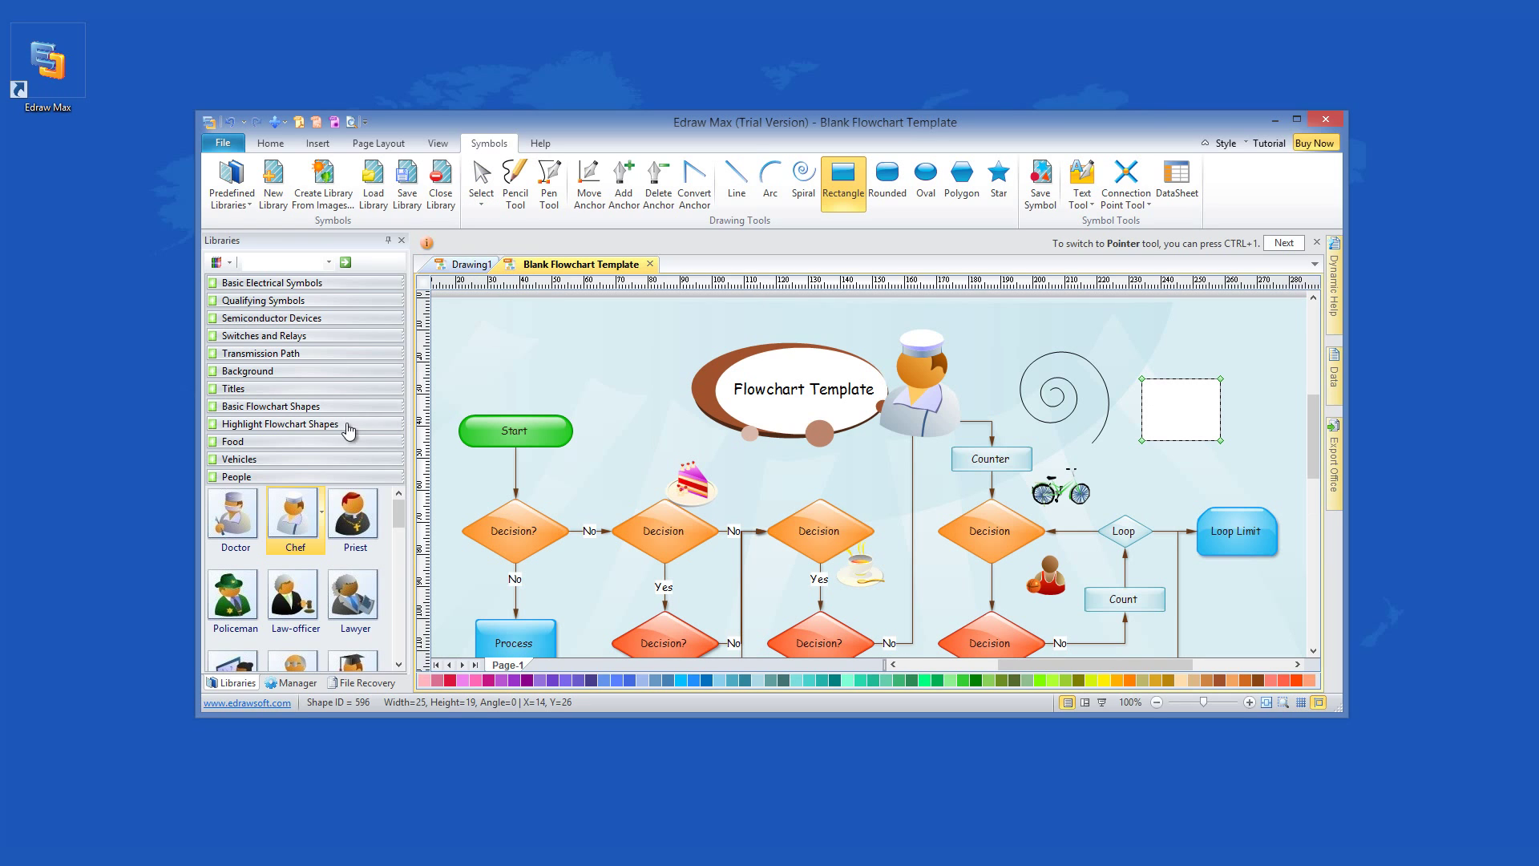
{"action": "scroll", "coordinate": [349, 431], "scroll_direction": "down", "scroll_amount": 3}
{"action": "left_click", "coordinate": [272, 461]}
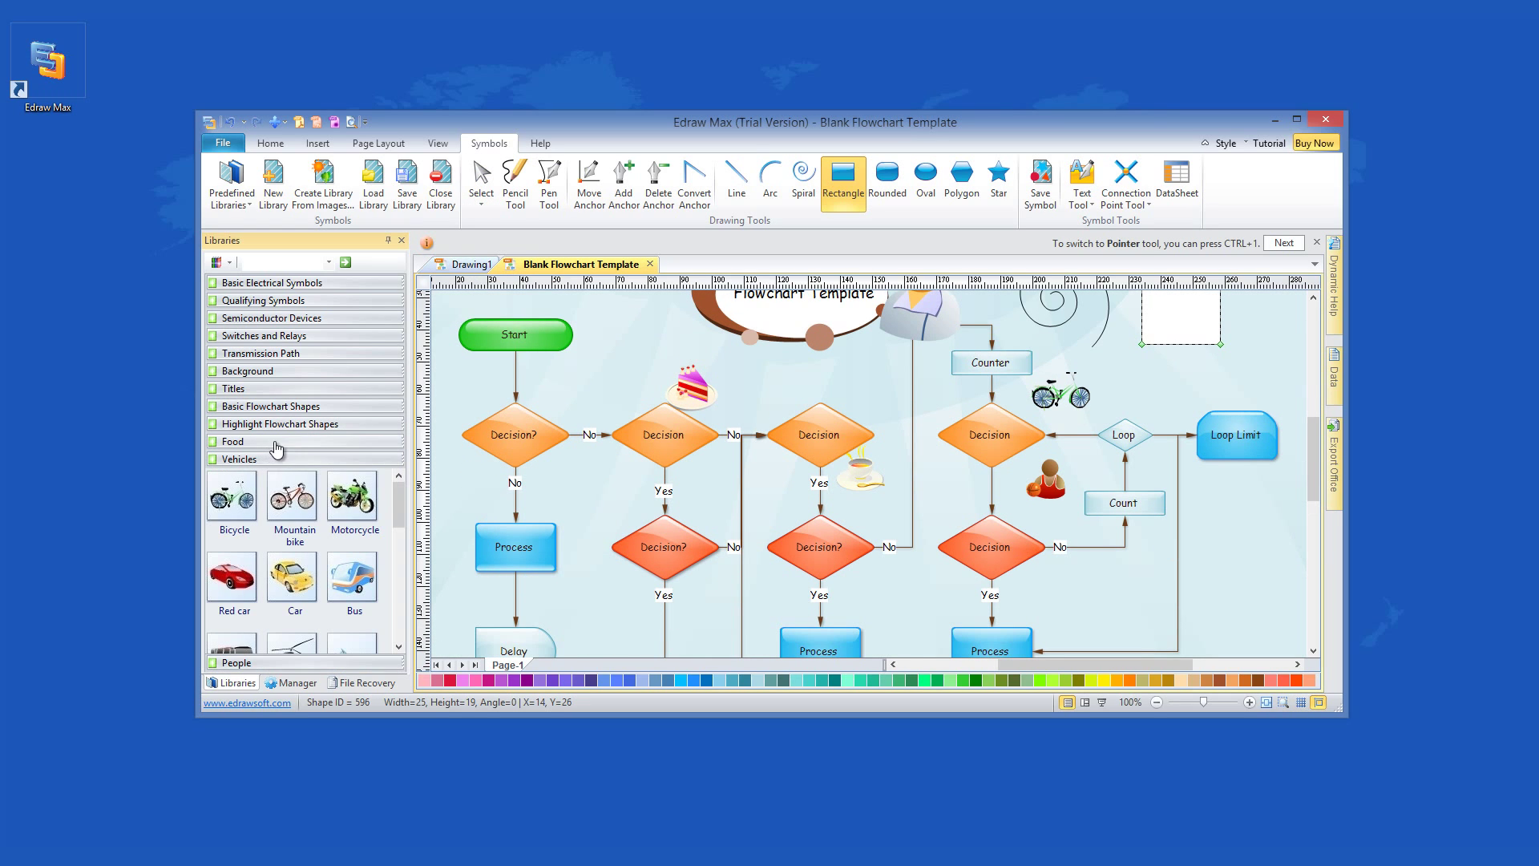
{"action": "left_click", "coordinate": [316, 337]}
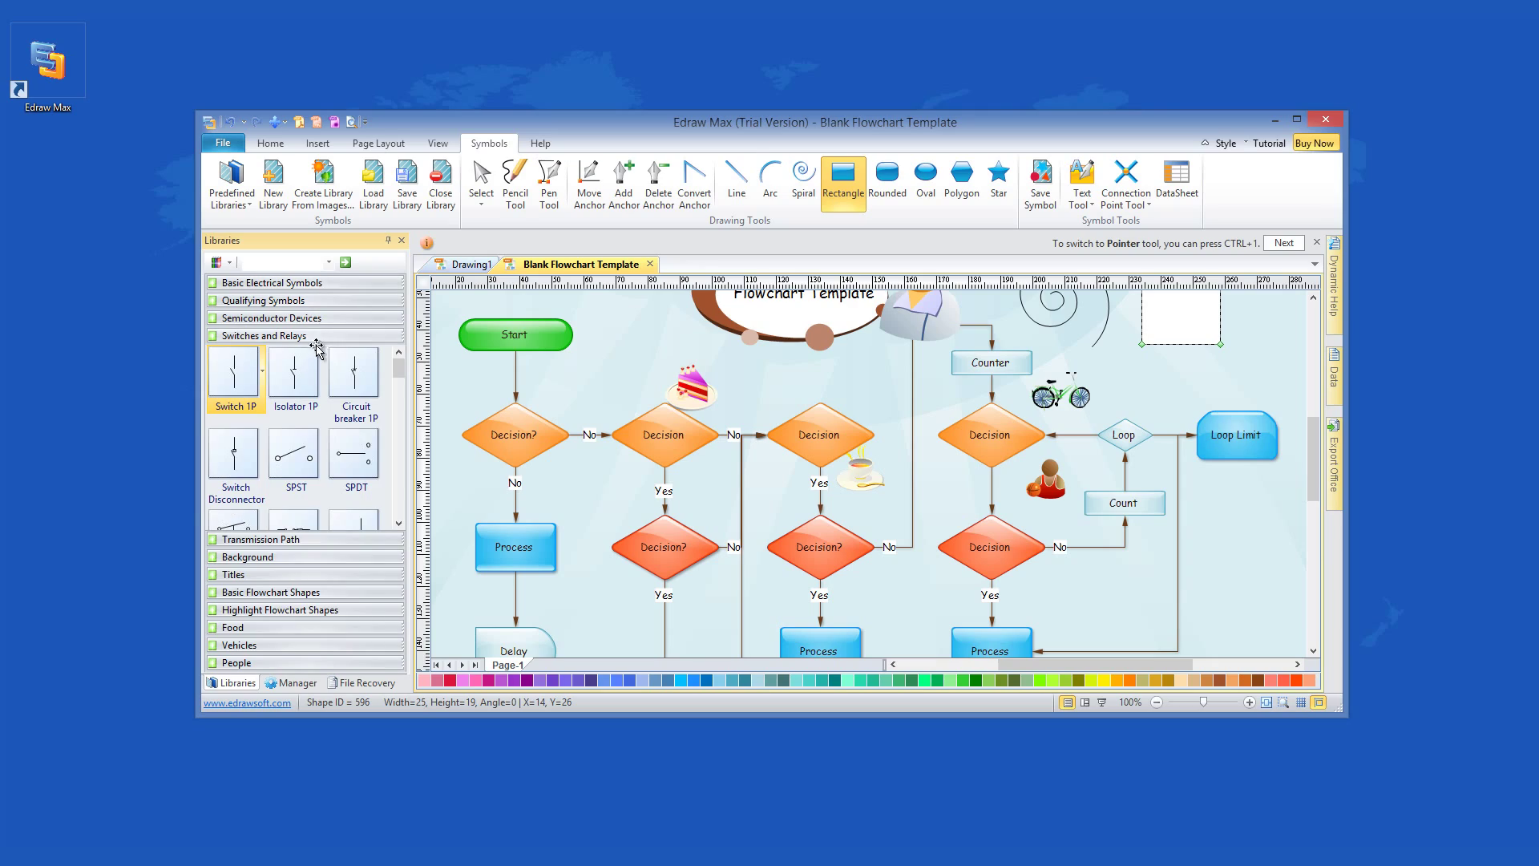
- Bring the browser forward and scroll through SoftPlanet's Edraw Max 7.3 review page
{"action": "key", "text": "alt+Tab"}
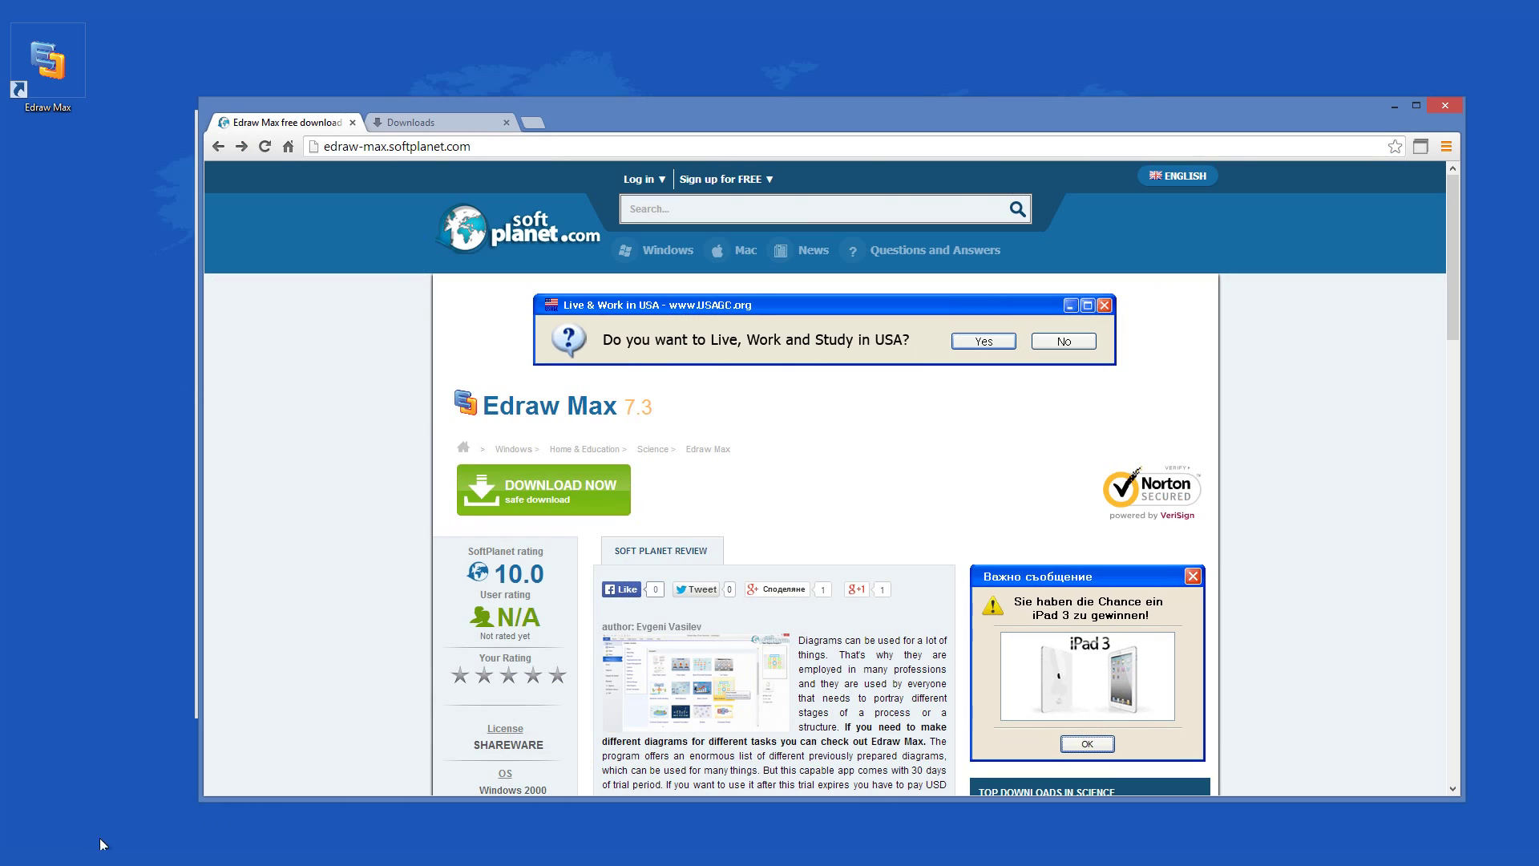
{"action": "scroll", "coordinate": [344, 541], "scroll_direction": "down", "scroll_amount": 9}
{"action": "scroll", "coordinate": [369, 550], "scroll_direction": "up", "scroll_amount": 10}
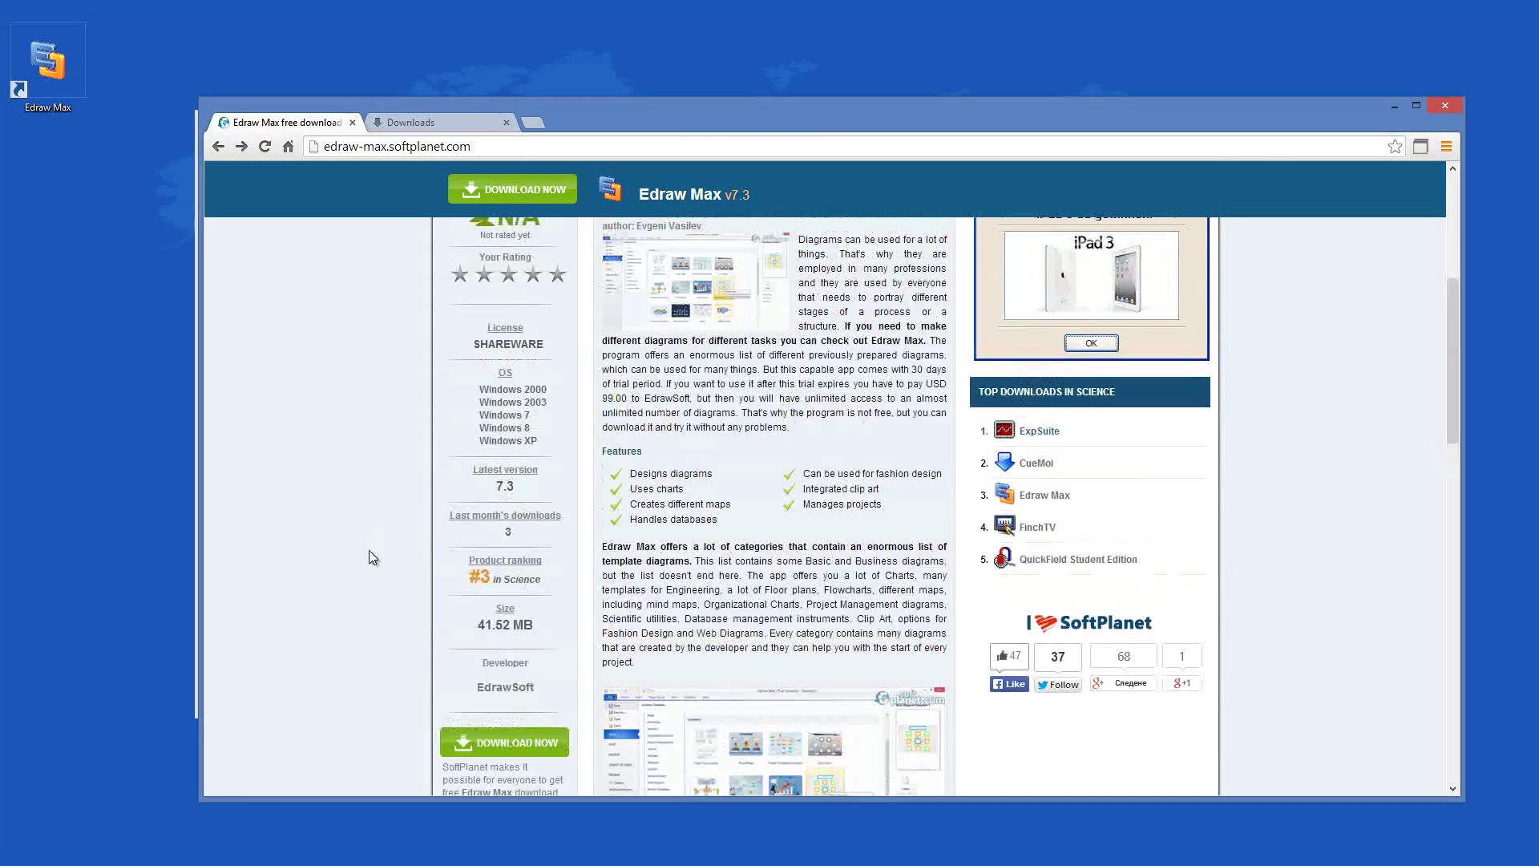
{"action": "scroll", "coordinate": [372, 551], "scroll_direction": "up", "scroll_amount": 1}
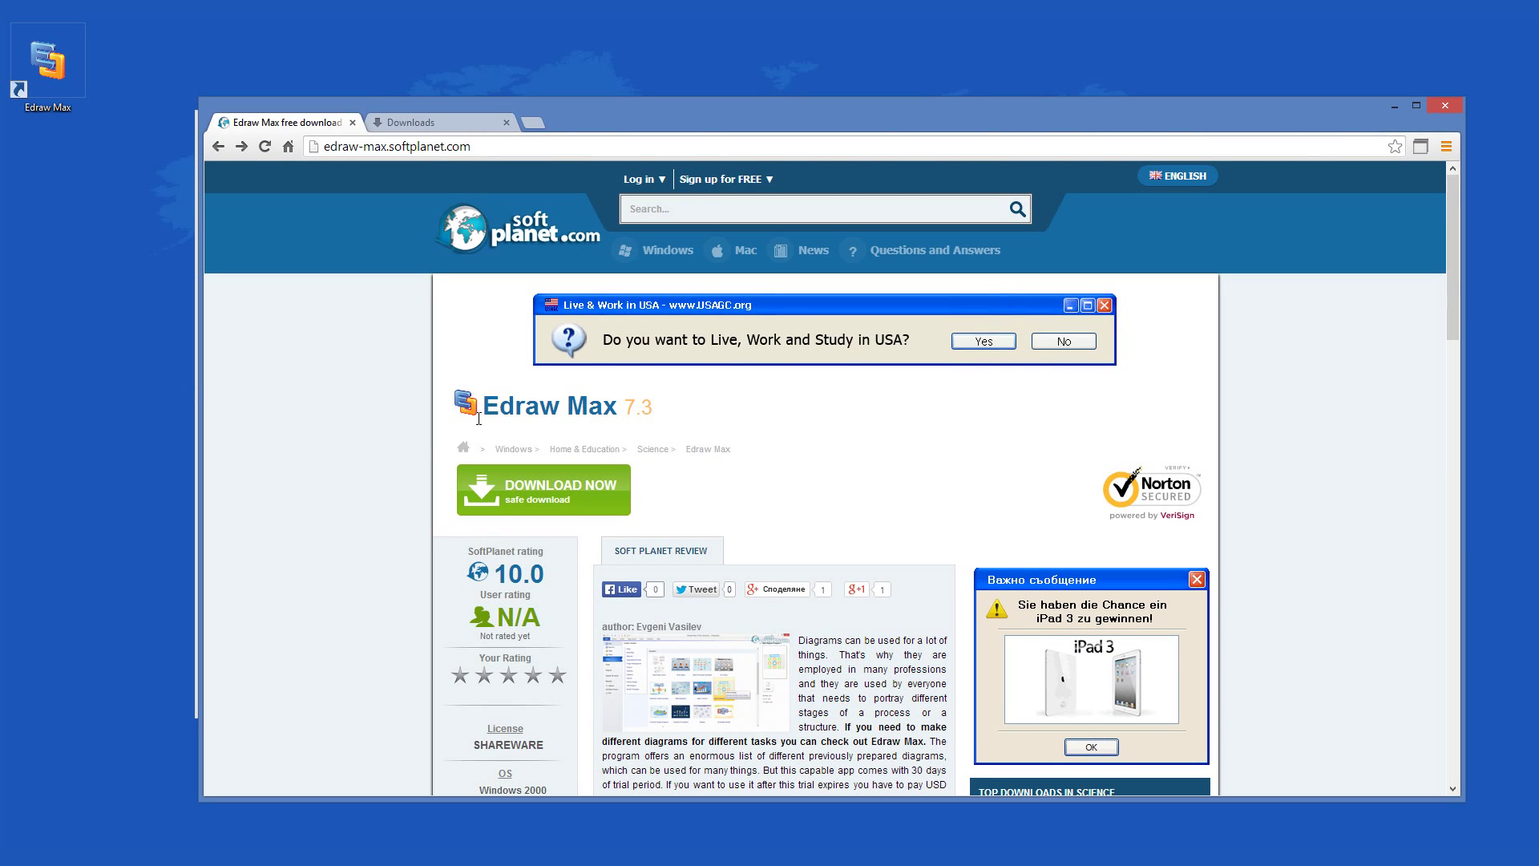